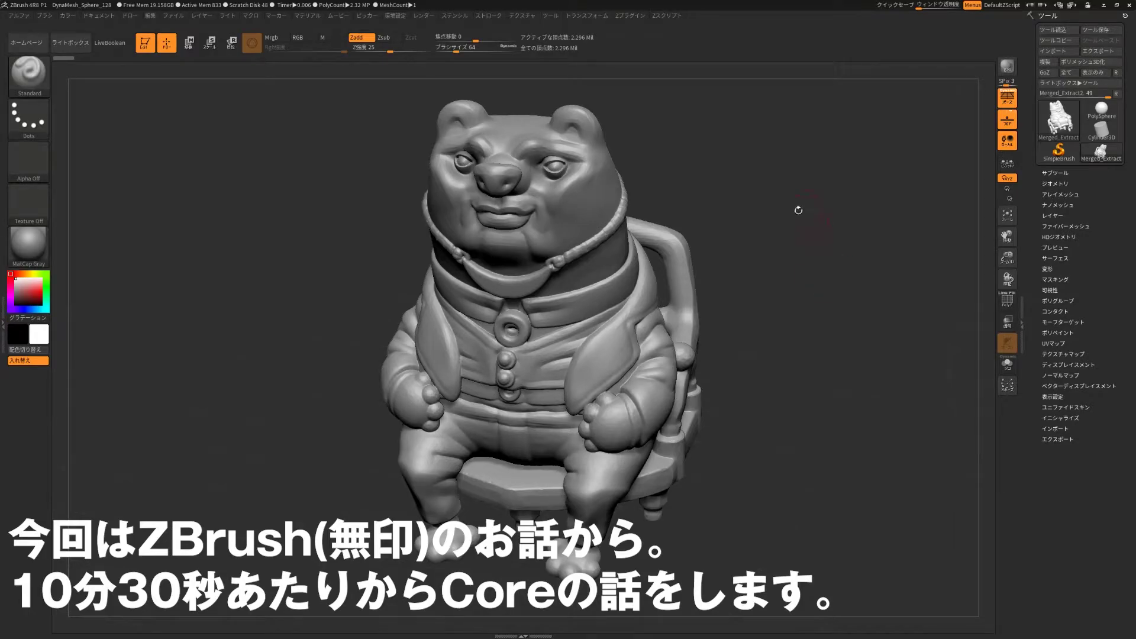
Rotate the bear to inspect its polygroups with PolyF, hide them, and bring up the brush palette.
{"action": "left_click_drag", "start_coordinate": [817, 233], "coordinate": [817, 245]}
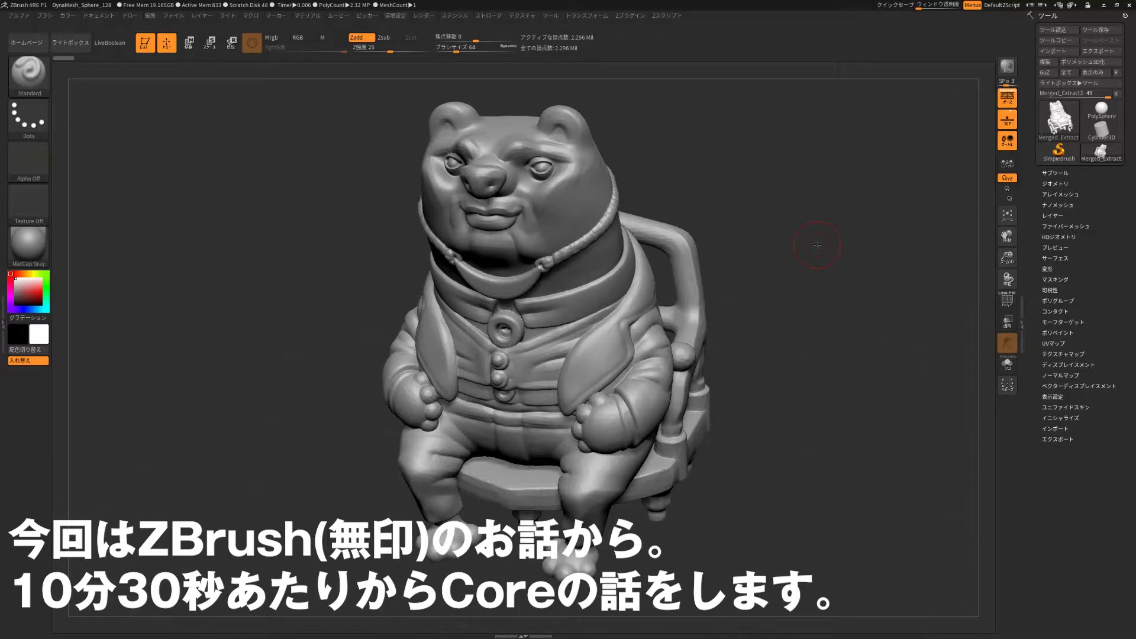
{"action": "left_click_drag", "start_coordinate": [817, 245], "coordinate": [816, 247]}
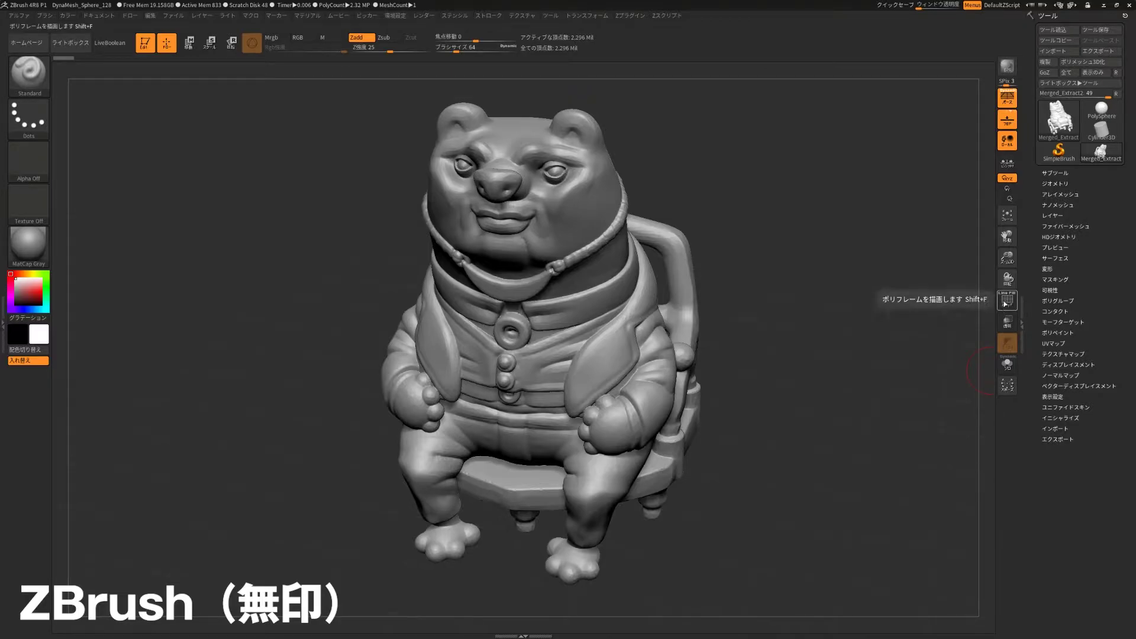
{"action": "left_click", "coordinate": [1005, 302]}
{"action": "mouse_move", "coordinate": [903, 310]}
{"action": "left_mouse_down"}
{"action": "mouse_move", "coordinate": [839, 361]}
{"action": "mouse_move", "coordinate": [887, 355]}
{"action": "mouse_move", "coordinate": [888, 378]}
{"action": "mouse_move", "coordinate": [820, 290]}
{"action": "mouse_move", "coordinate": [822, 310]}
{"action": "left_mouse_up"}
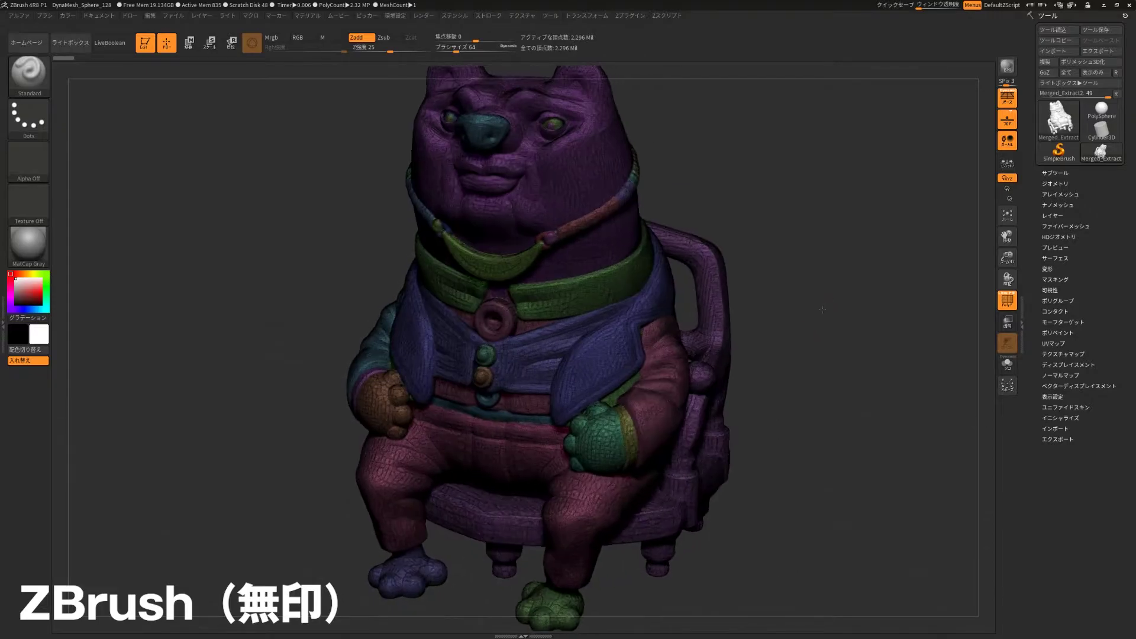
{"action": "left_click", "coordinate": [1007, 300]}
{"action": "left_click_drag", "start_coordinate": [892, 317], "coordinate": [881, 323]}
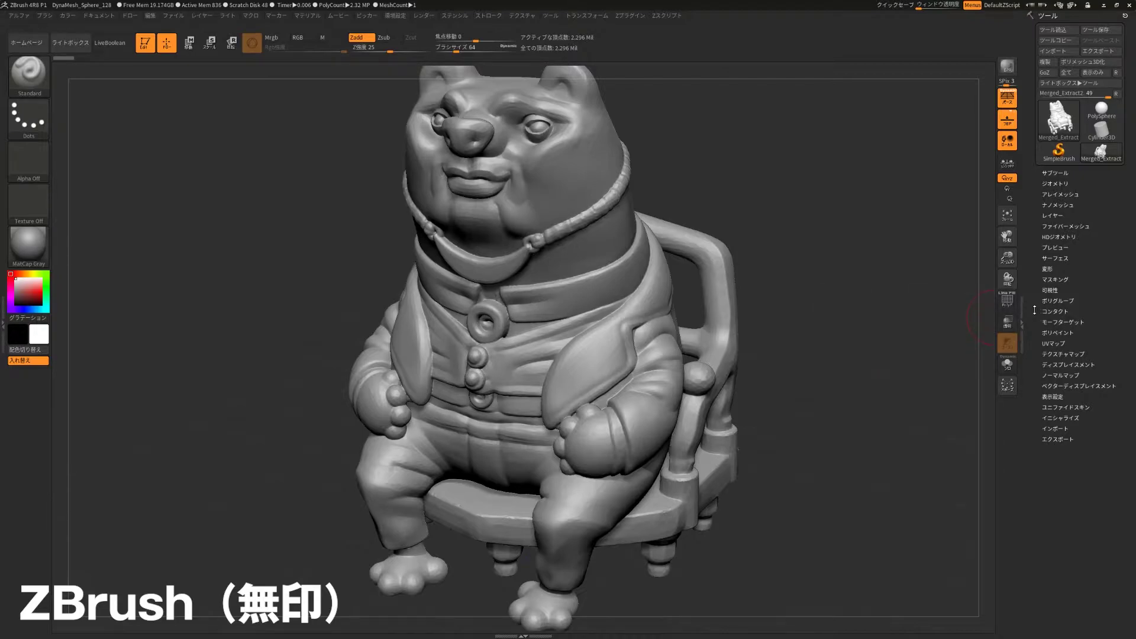
{"action": "left_click", "coordinate": [28, 72]}
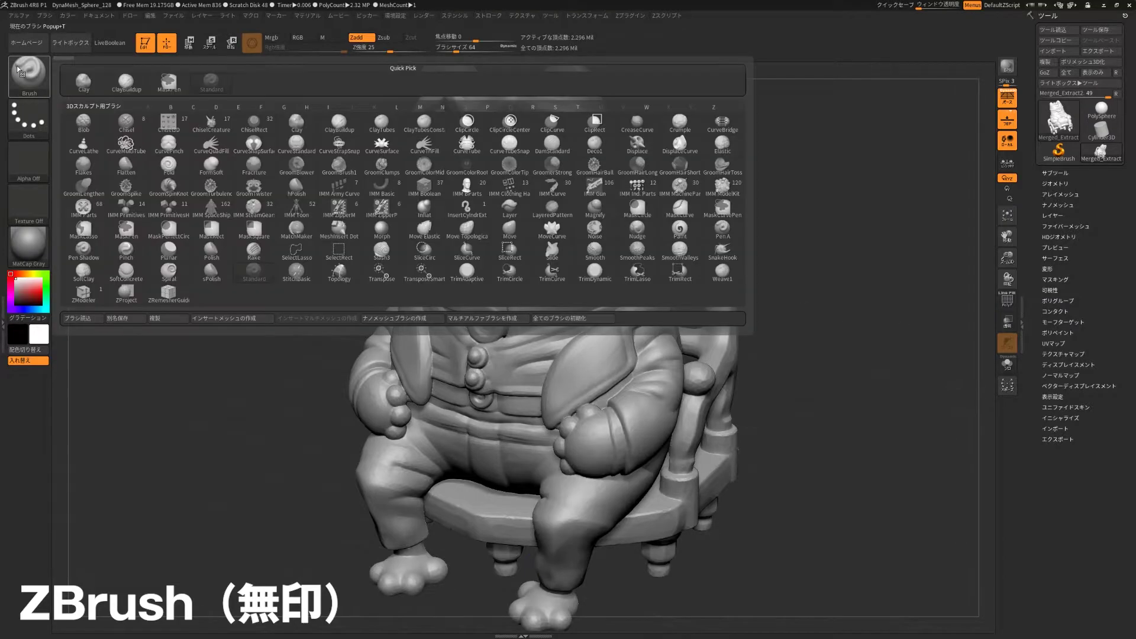
Select the Topology brush and draw guide curves around the neck, over the cheek and above the eye.
{"action": "left_click", "coordinate": [28, 71]}
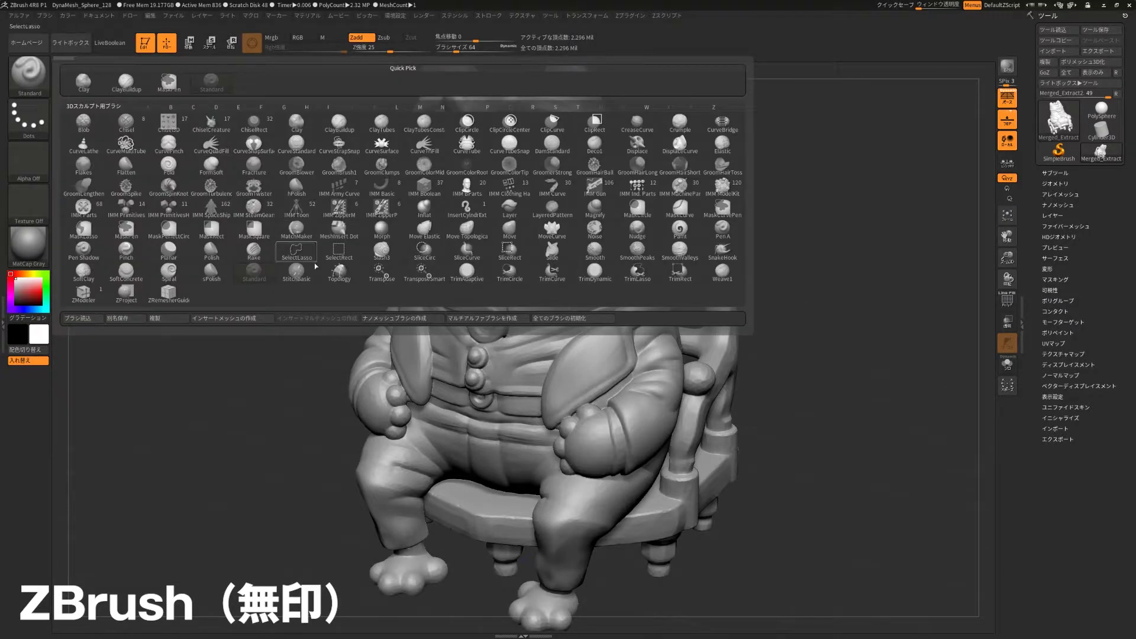
{"action": "left_click", "coordinate": [338, 280]}
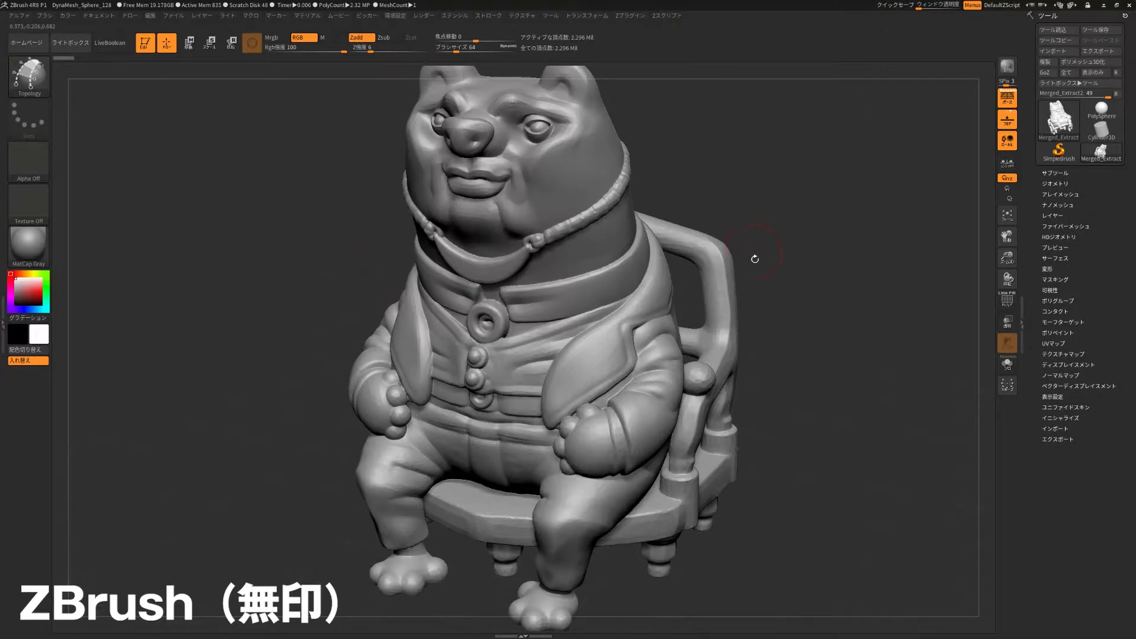
{"action": "left_click_drag", "start_coordinate": [648, 248], "coordinate": [405, 177]}
{"action": "left_click_drag", "start_coordinate": [531, 162], "coordinate": [581, 122]}
{"action": "left_click_drag", "start_coordinate": [550, 109], "coordinate": [566, 113]}
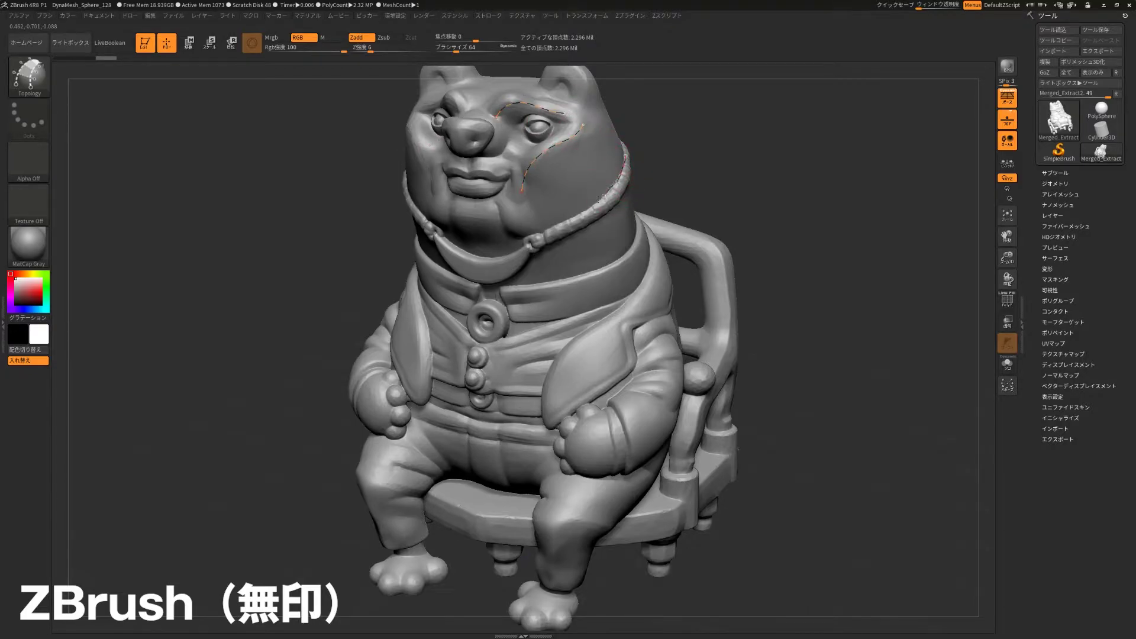
Trace topology curves along the collar, shoulder, collar edge, chest, arm and waistband.
{"action": "left_click_drag", "start_coordinate": [454, 253], "coordinate": [507, 259]}
{"action": "left_click_drag", "start_coordinate": [641, 216], "coordinate": [651, 263]}
{"action": "mouse_move", "coordinate": [502, 287]}
{"action": "left_mouse_down"}
{"action": "mouse_move", "coordinate": [597, 265]}
{"action": "mouse_move", "coordinate": [638, 224]}
{"action": "left_mouse_up"}
{"action": "mouse_move", "coordinate": [501, 339]}
{"action": "left_mouse_down"}
{"action": "mouse_move", "coordinate": [630, 296]}
{"action": "mouse_move", "coordinate": [539, 391]}
{"action": "left_mouse_up"}
{"action": "mouse_move", "coordinate": [607, 407]}
{"action": "left_mouse_down"}
{"action": "mouse_move", "coordinate": [628, 385]}
{"action": "mouse_move", "coordinate": [644, 326]}
{"action": "mouse_move", "coordinate": [661, 323]}
{"action": "left_mouse_up"}
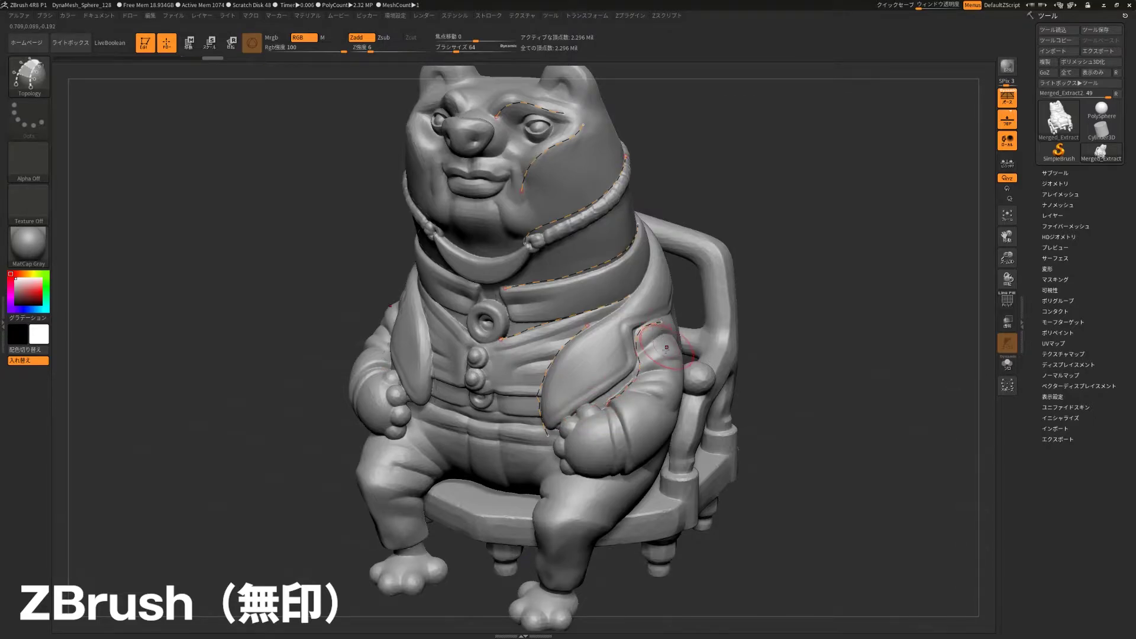
{"action": "left_click_drag", "start_coordinate": [494, 391], "coordinate": [536, 396]}
Draw guide curves up the pant leg, along the forearm, up the chair back and around the mouth.
{"action": "left_click_drag", "start_coordinate": [527, 445], "coordinate": [547, 443]}
{"action": "left_click_drag", "start_coordinate": [543, 492], "coordinate": [563, 467]}
{"action": "mouse_move", "coordinate": [615, 408]}
{"action": "left_mouse_down"}
{"action": "mouse_move", "coordinate": [626, 470]}
{"action": "mouse_move", "coordinate": [704, 401]}
{"action": "left_mouse_up"}
{"action": "left_click_drag", "start_coordinate": [727, 291], "coordinate": [644, 219]}
{"action": "left_click_drag", "start_coordinate": [512, 147], "coordinate": [469, 158]}
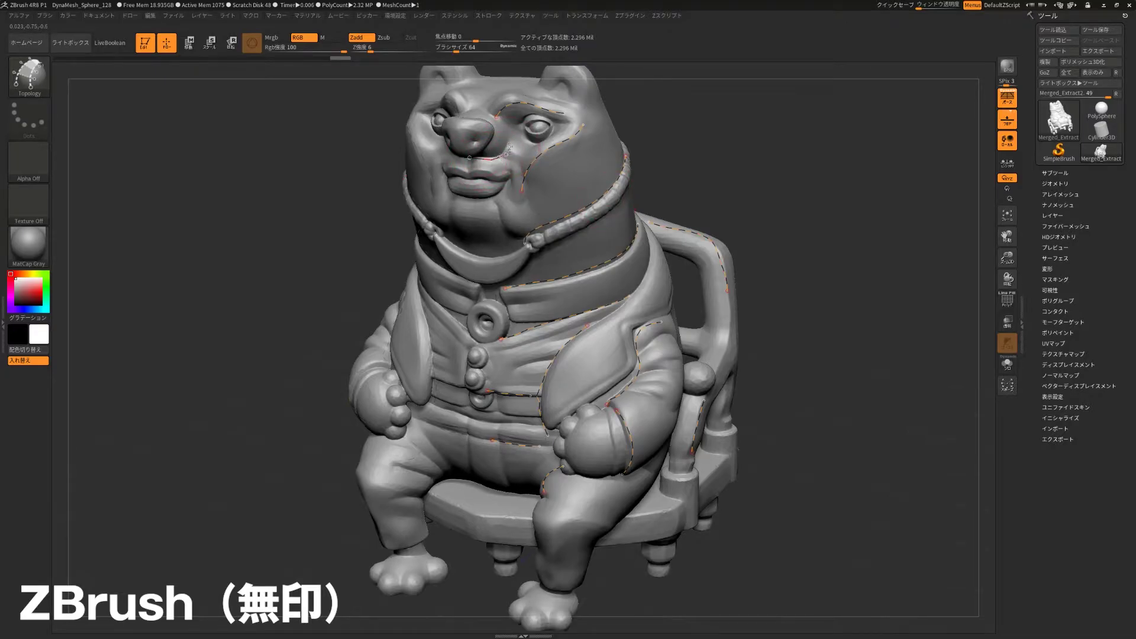
Reduce Draw Size to about 35 and add curves across the mouth, collar, leg and forearm.
{"action": "left_click_drag", "start_coordinate": [456, 50], "coordinate": [450, 50]}
{"action": "mouse_move", "coordinate": [485, 159]}
{"action": "left_mouse_down"}
{"action": "mouse_move", "coordinate": [506, 190]}
{"action": "mouse_move", "coordinate": [468, 193]}
{"action": "left_mouse_up"}
{"action": "left_click_drag", "start_coordinate": [481, 260], "coordinate": [517, 243]}
{"action": "left_click_drag", "start_coordinate": [455, 326], "coordinate": [517, 336]}
{"action": "left_click_drag", "start_coordinate": [573, 519], "coordinate": [546, 522]}
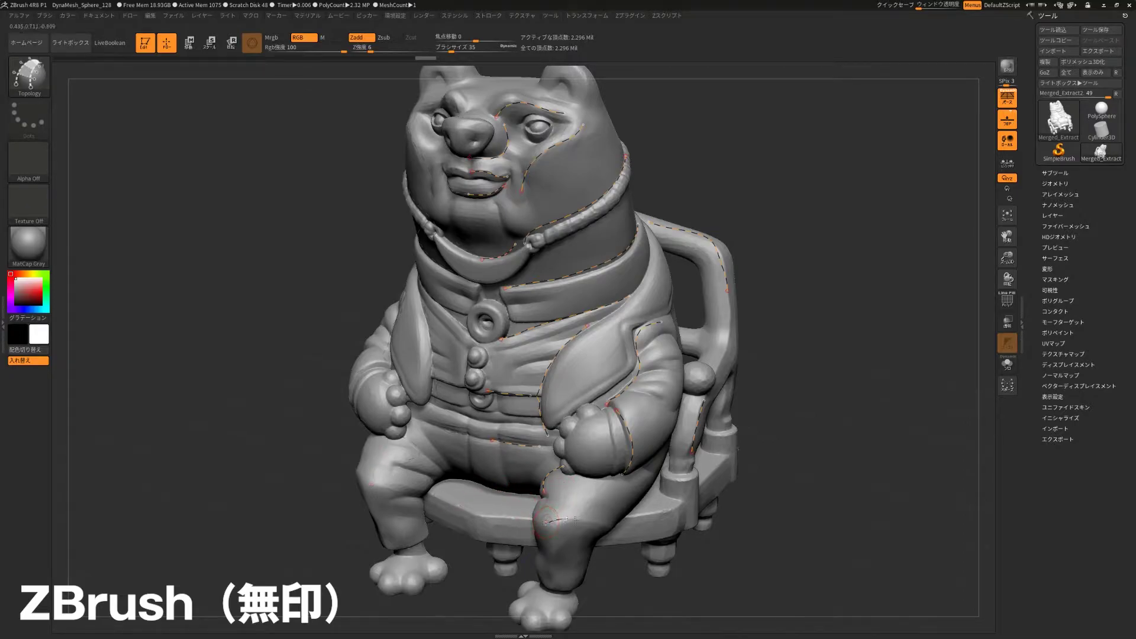
{"action": "mouse_move", "coordinate": [644, 375]}
{"action": "left_mouse_down"}
{"action": "mouse_move", "coordinate": [683, 377]}
{"action": "mouse_move", "coordinate": [636, 362]}
{"action": "left_mouse_up"}
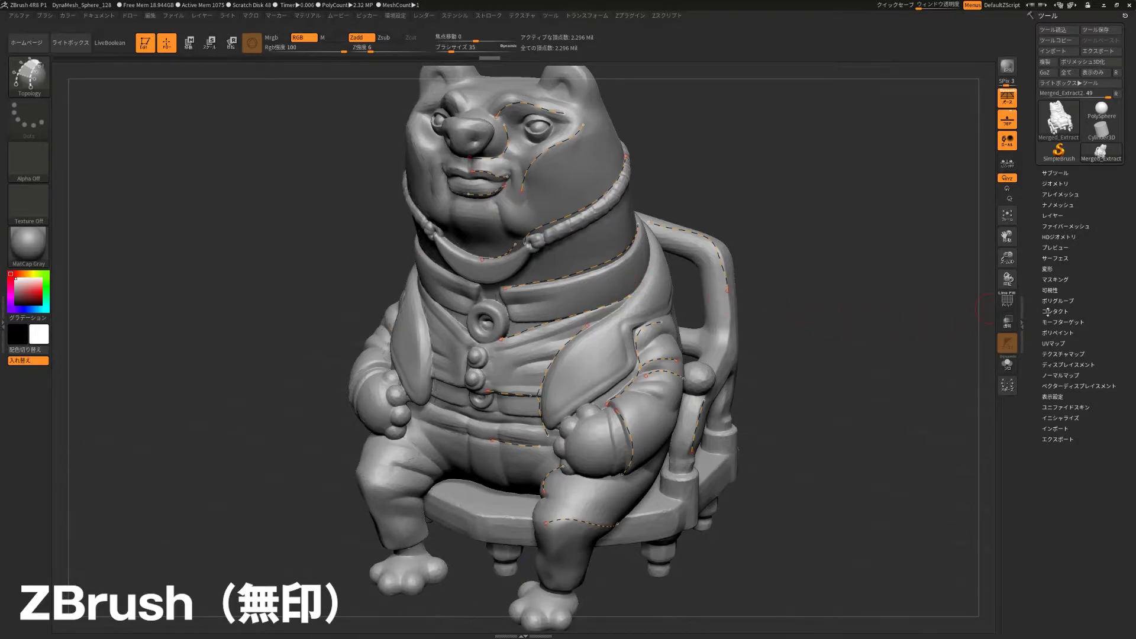
Run ZRemesher from Tool > Geometry with PolyF on, following the drawn guide curves.
{"action": "left_click", "coordinate": [1048, 184]}
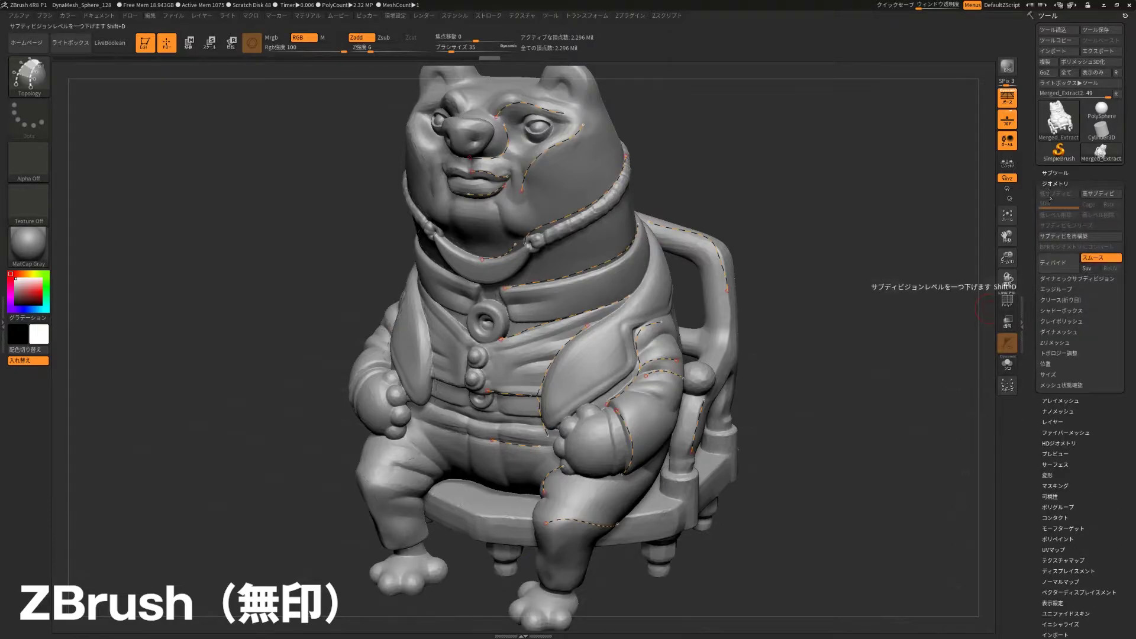
{"action": "left_click", "coordinate": [1047, 343]}
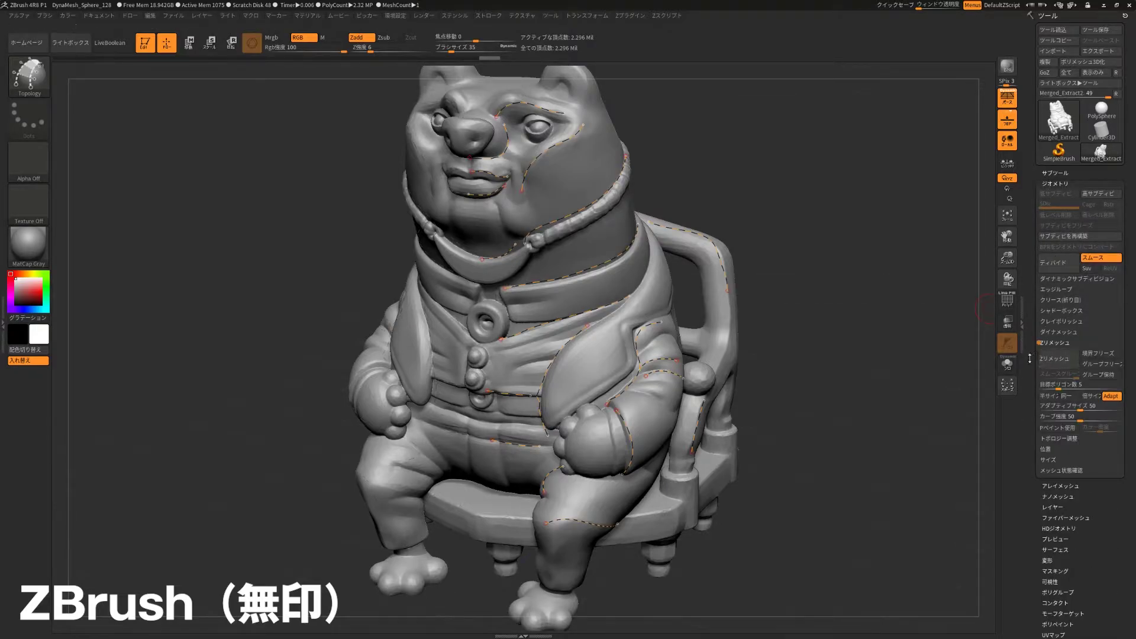
{"action": "left_click_drag", "start_coordinate": [1029, 358], "coordinate": [1032, 285]}
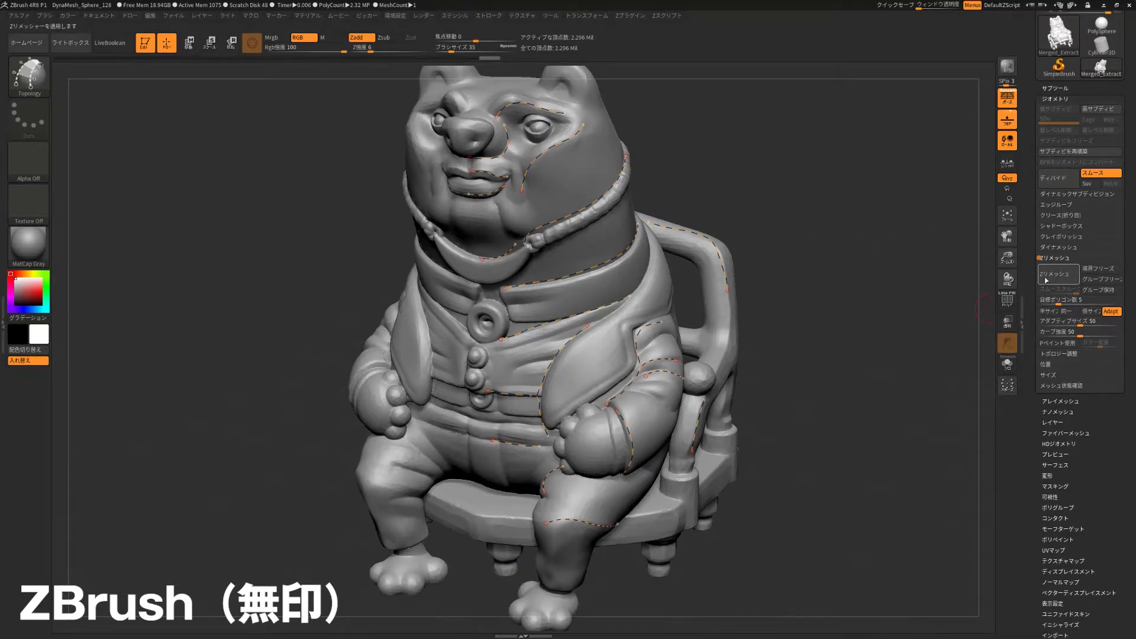
{"action": "left_click", "coordinate": [1006, 301]}
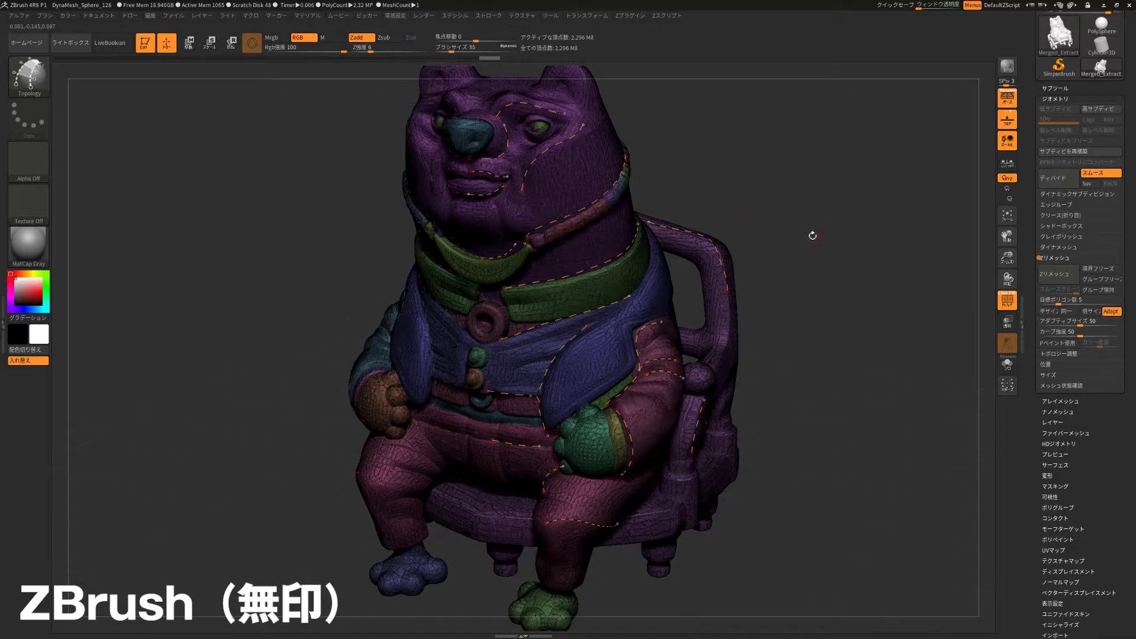
{"action": "left_click", "coordinate": [1052, 282]}
{"action": "left_click_drag", "start_coordinate": [879, 365], "coordinate": [869, 364]}
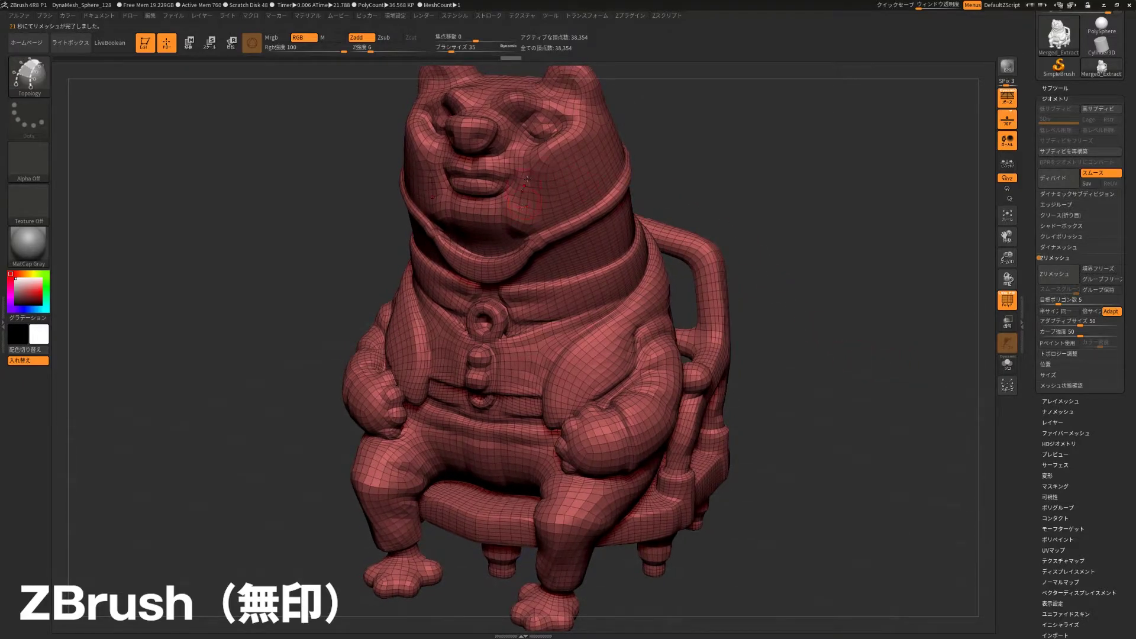
View the 38,354-point remesh from a lower frontal angle, then hide the wireframe.
{"action": "left_click_drag", "start_coordinate": [766, 194], "coordinate": [756, 210]}
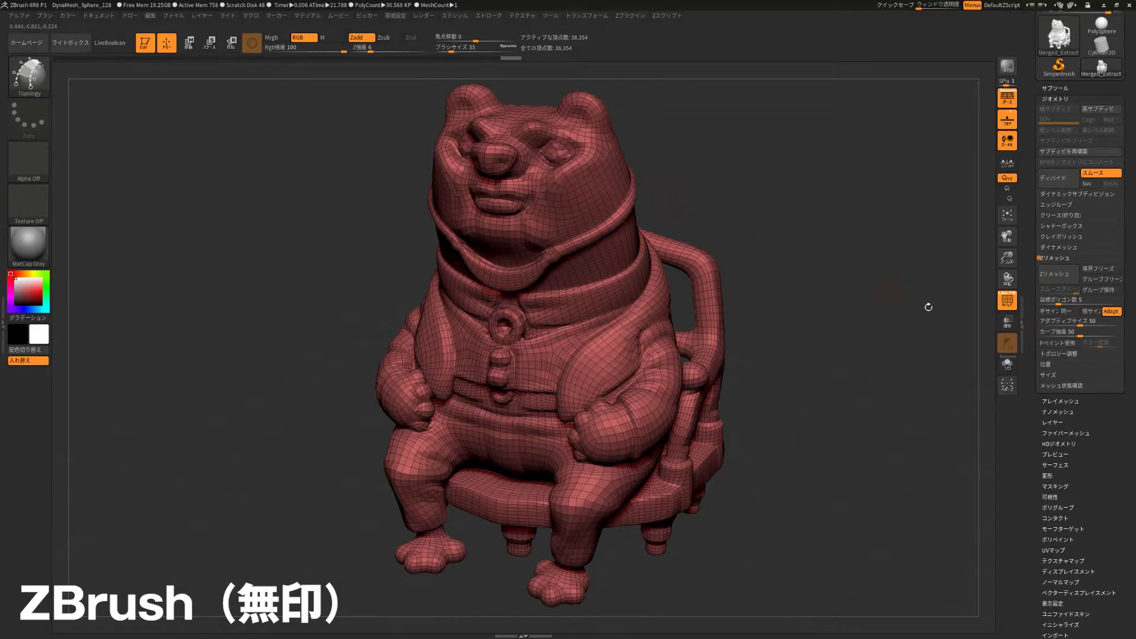
{"action": "left_click", "coordinate": [1007, 300]}
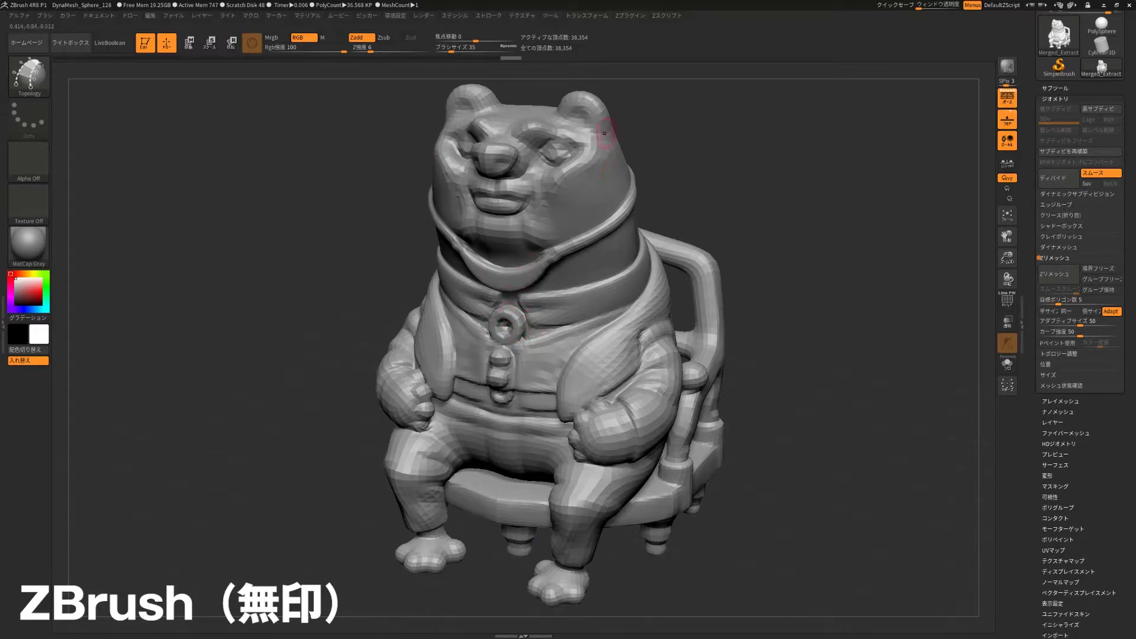
Remesh with Target Polygons Count 0.25, then undo back to the 38,354-point mesh.
{"action": "left_click_drag", "start_coordinate": [556, 148], "coordinate": [564, 155]}
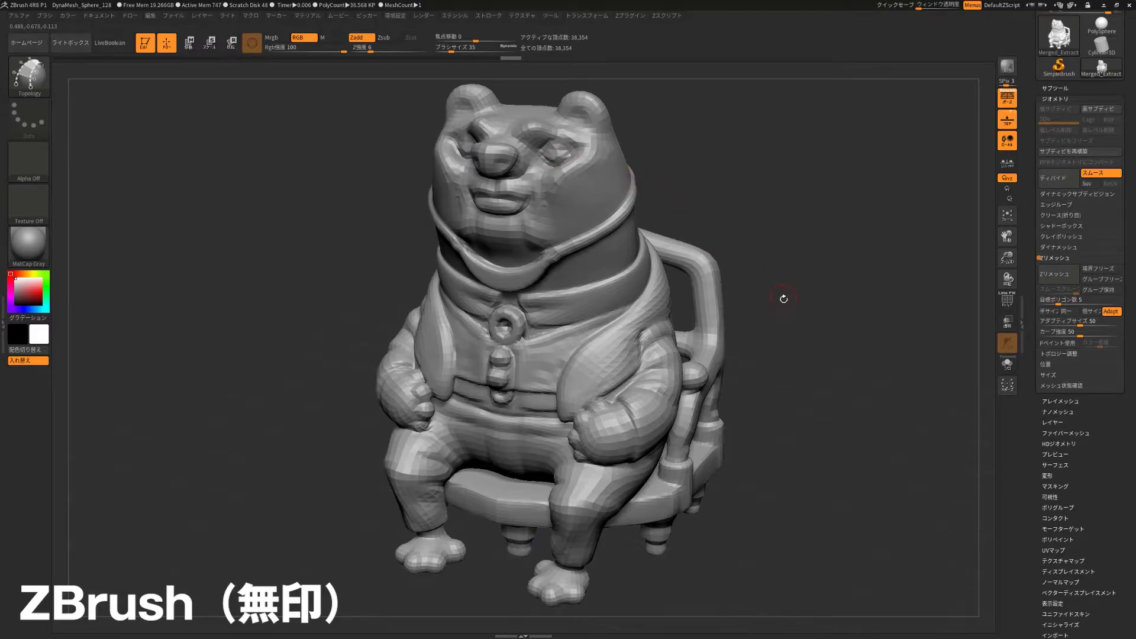
{"action": "left_click", "coordinate": [1056, 300]}
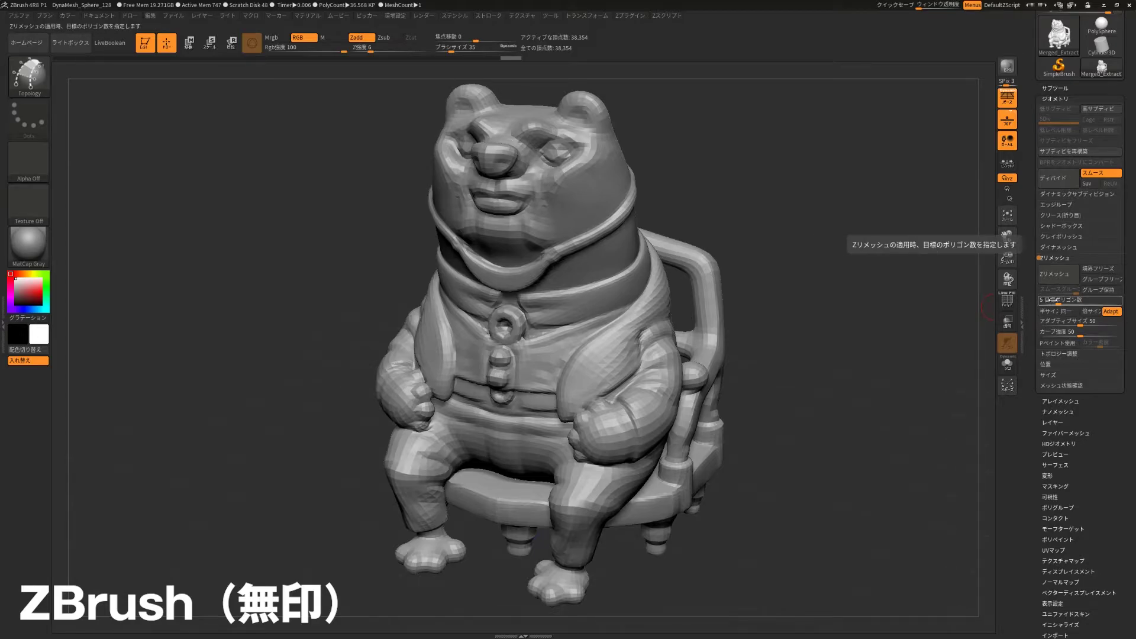
{"action": "left_click_drag", "start_coordinate": [1056, 300], "coordinate": [1050, 301]}
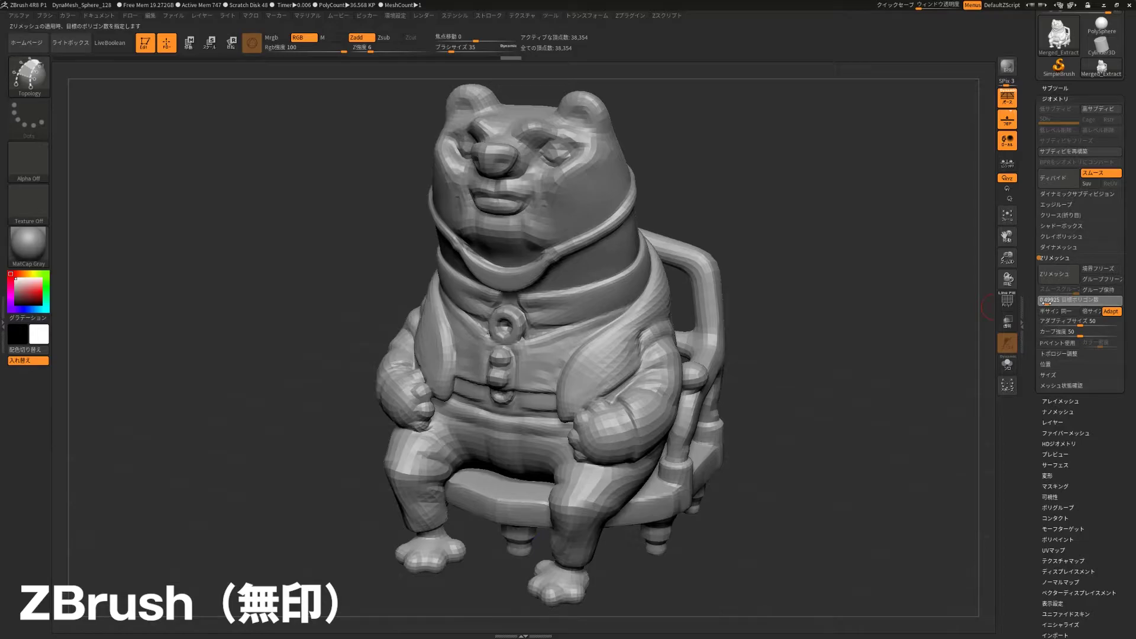
{"action": "left_click", "coordinate": [1054, 272]}
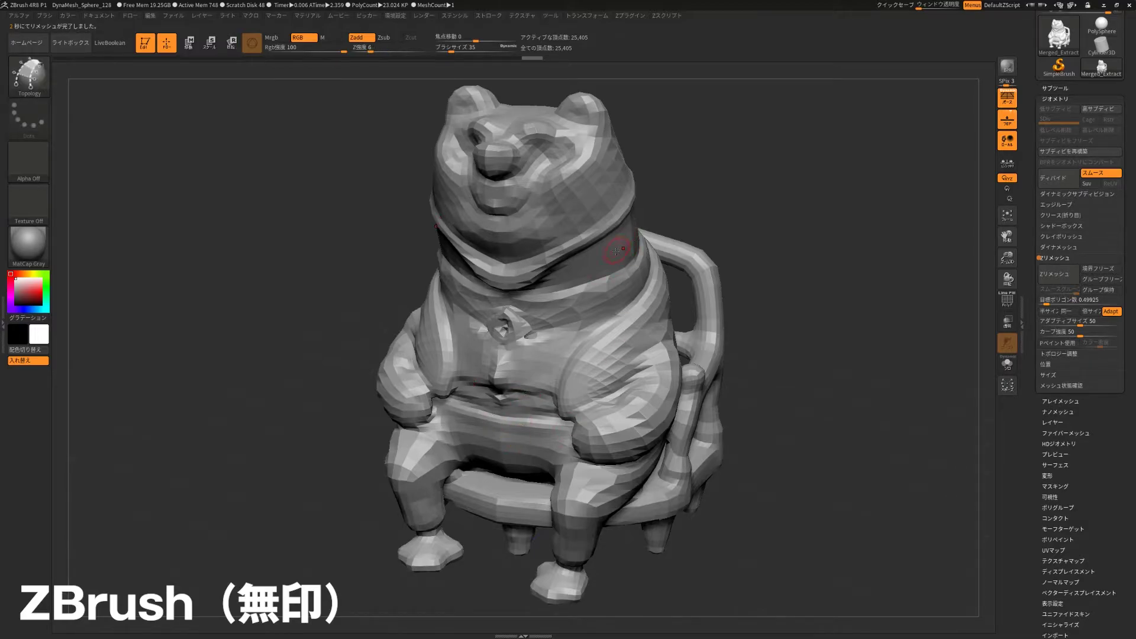
{"action": "key", "text": "ctrl+z"}
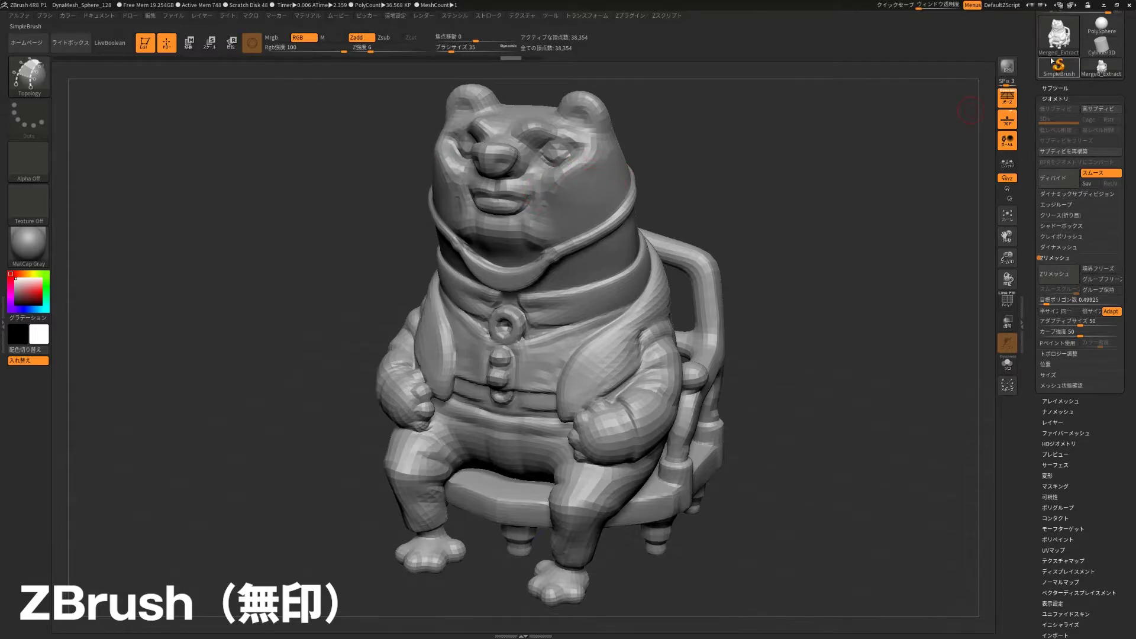
{"action": "scroll", "coordinate": [1030, 115], "scroll_direction": "up", "scroll_amount": 3}
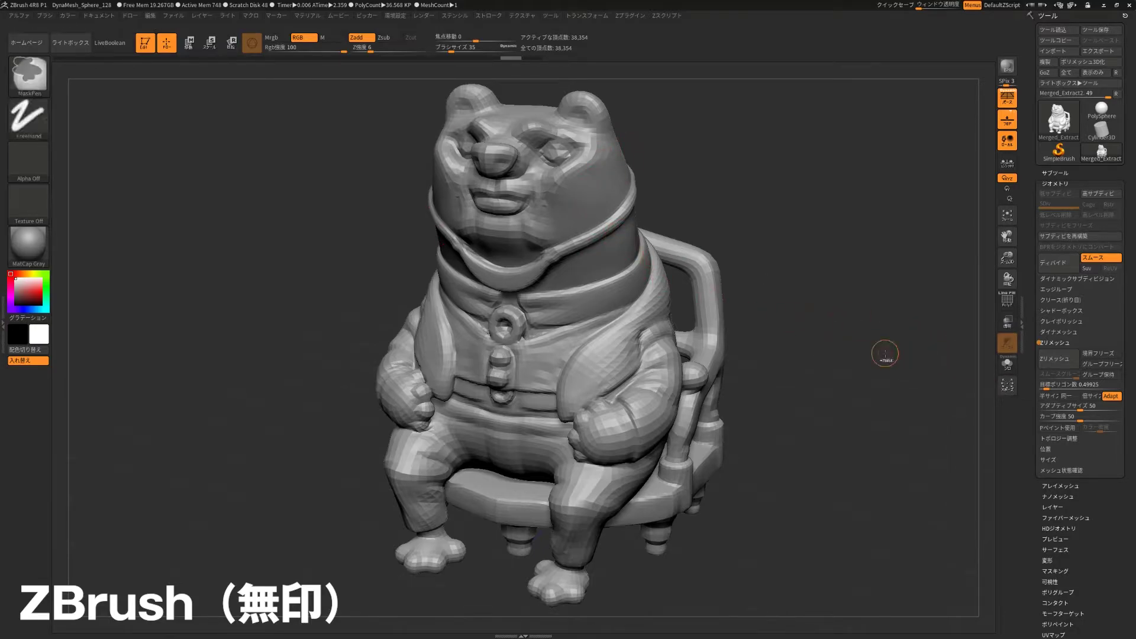
{"action": "key", "text": "ctrl"}
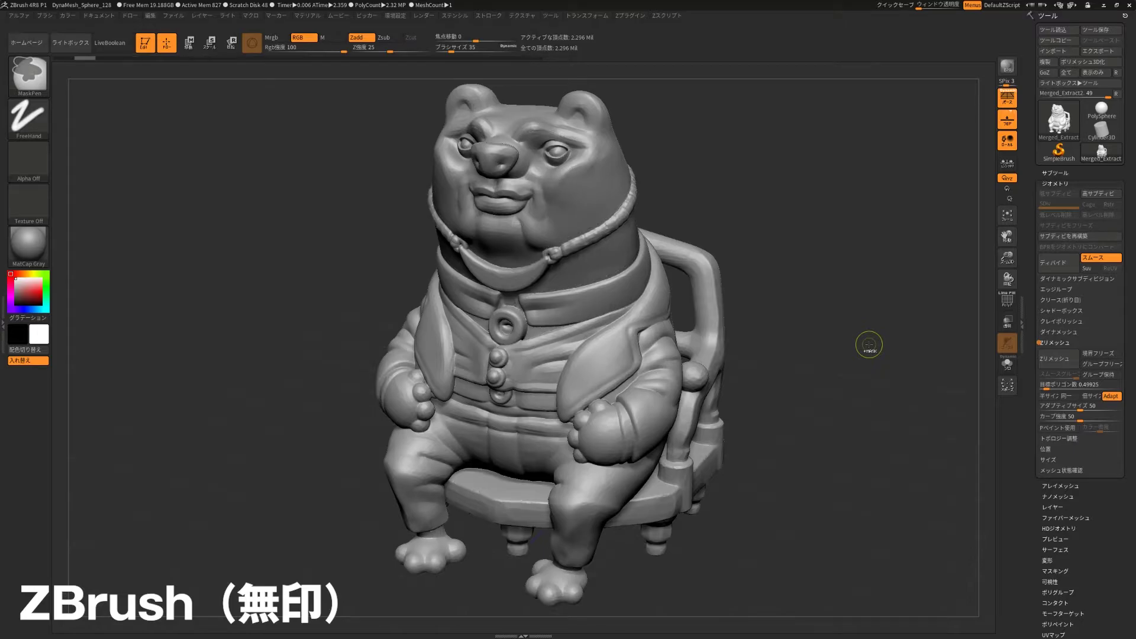
Reactivate the Topology brush with B-T-O and bring up the ZPlugin menu over the detailed bear.
{"action": "key", "text": "b"}
{"action": "key", "text": "t"}
{"action": "key", "text": "o"}
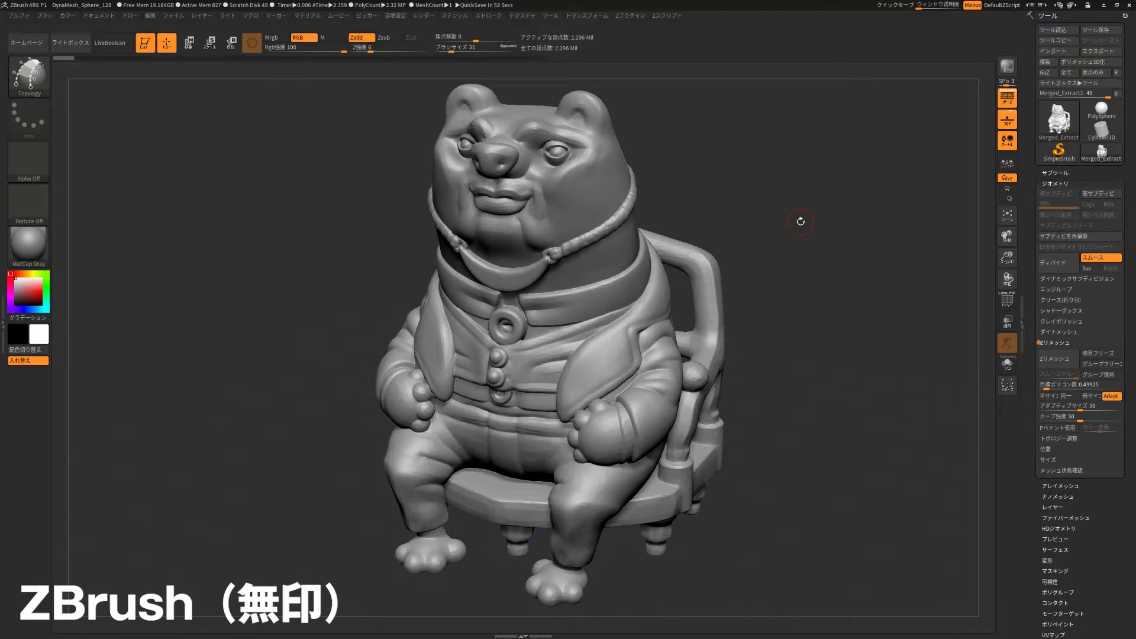
{"action": "left_click", "coordinate": [634, 15]}
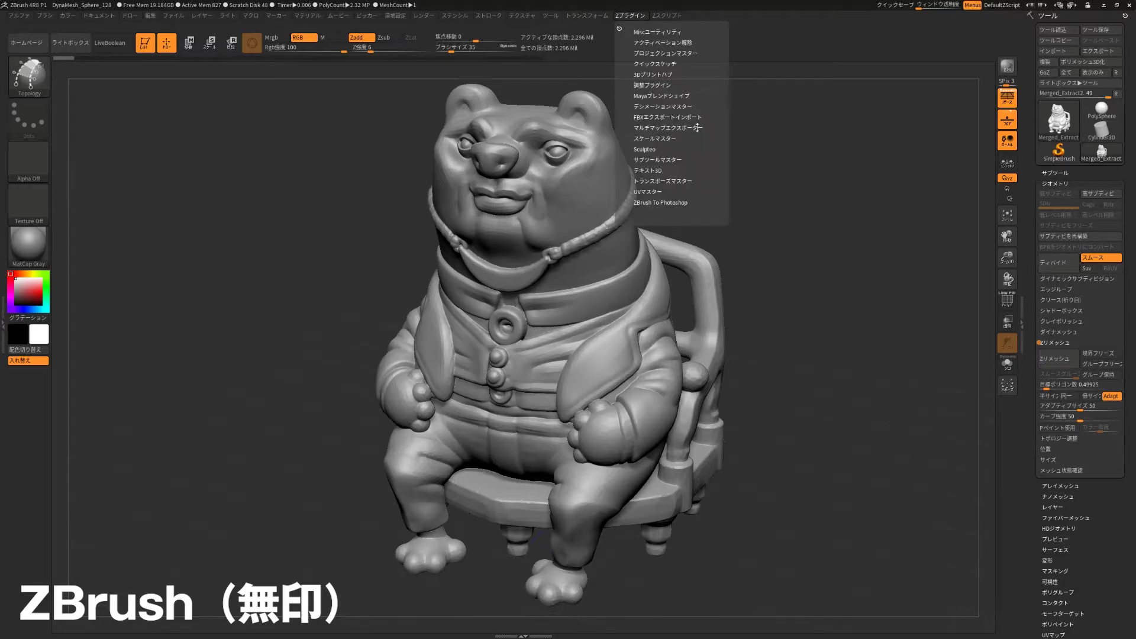
Show polygroups with PolyF, undo stray cheek marks, and display the Merged_Extract2 subtool list.
{"action": "left_click", "coordinate": [682, 106]}
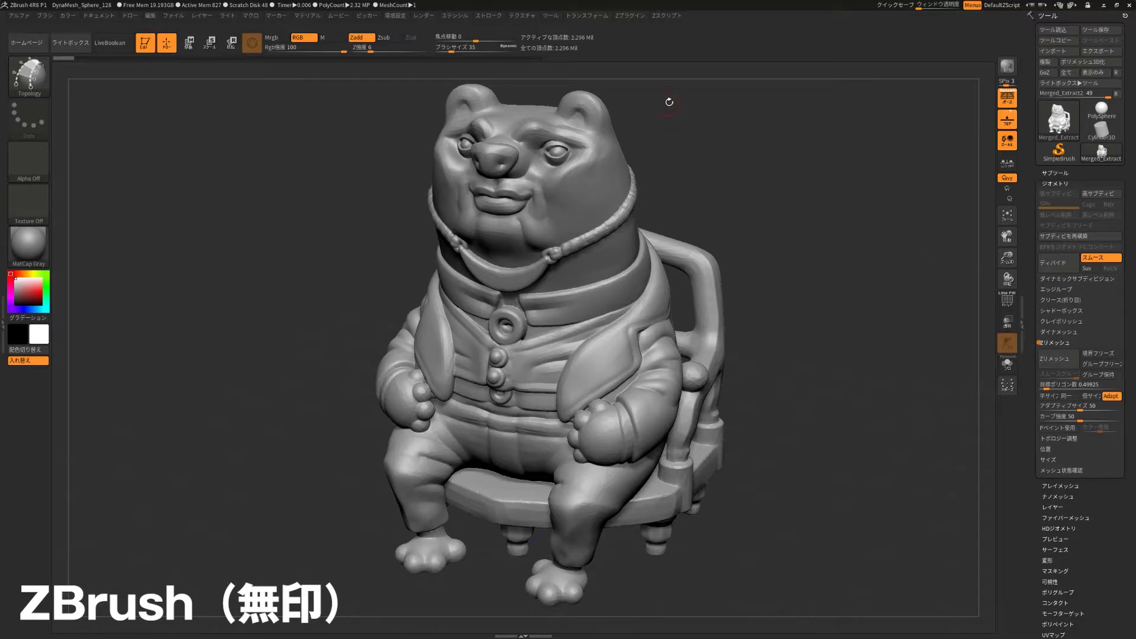
{"action": "left_click", "coordinate": [1007, 303]}
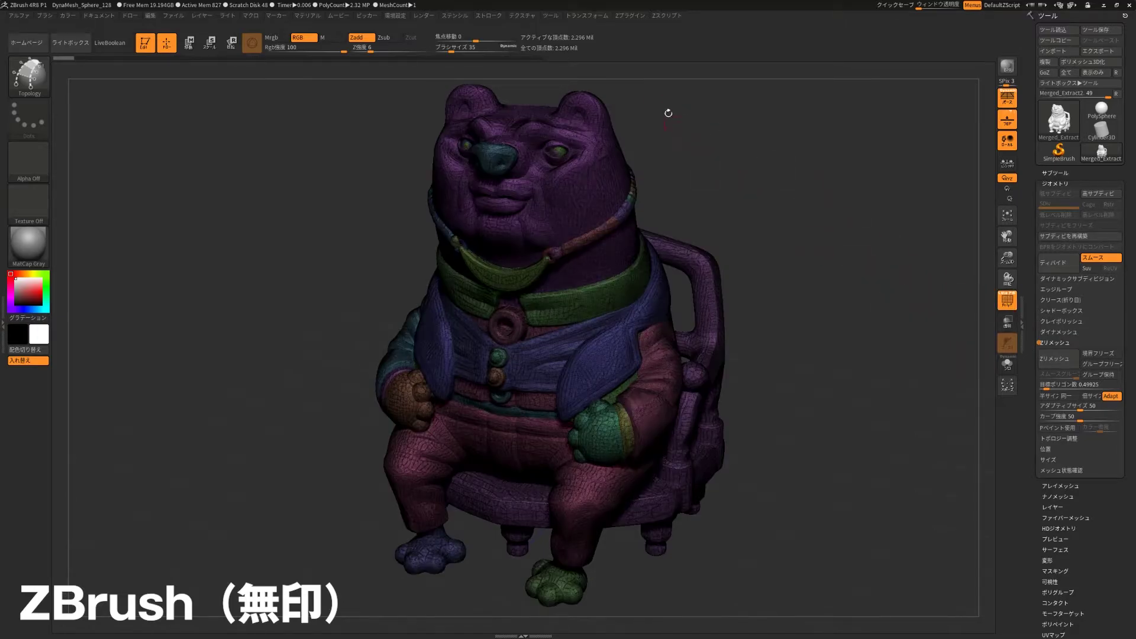
{"action": "left_click", "coordinate": [629, 17]}
{"action": "left_click_drag", "start_coordinate": [476, 190], "coordinate": [552, 183]}
{"action": "key", "text": "ctrl+z"}
{"action": "left_click", "coordinate": [1055, 173]}
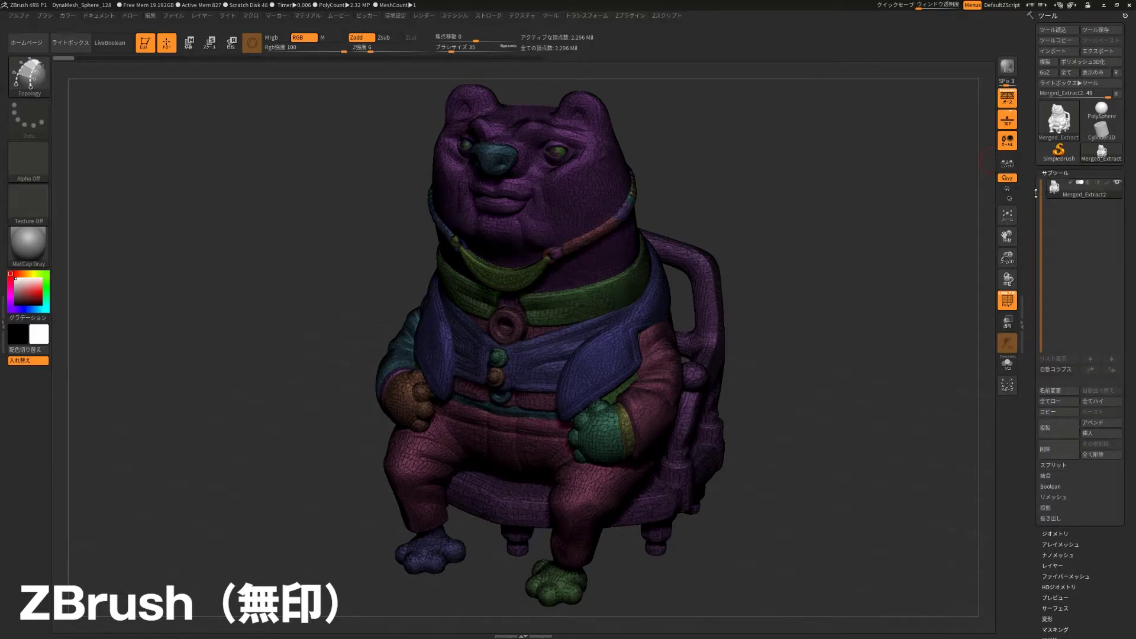
{"action": "left_click", "coordinate": [630, 16]}
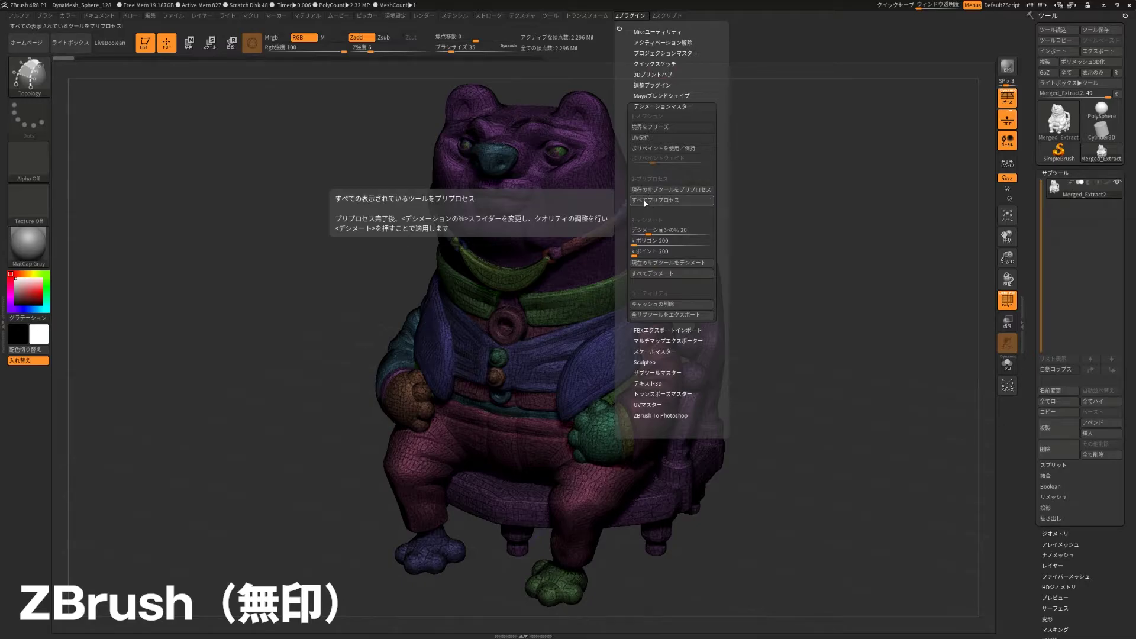
Run Decimation Master's Pre-process All on the 2.296-million-point bear.
{"action": "left_click", "coordinate": [660, 202]}
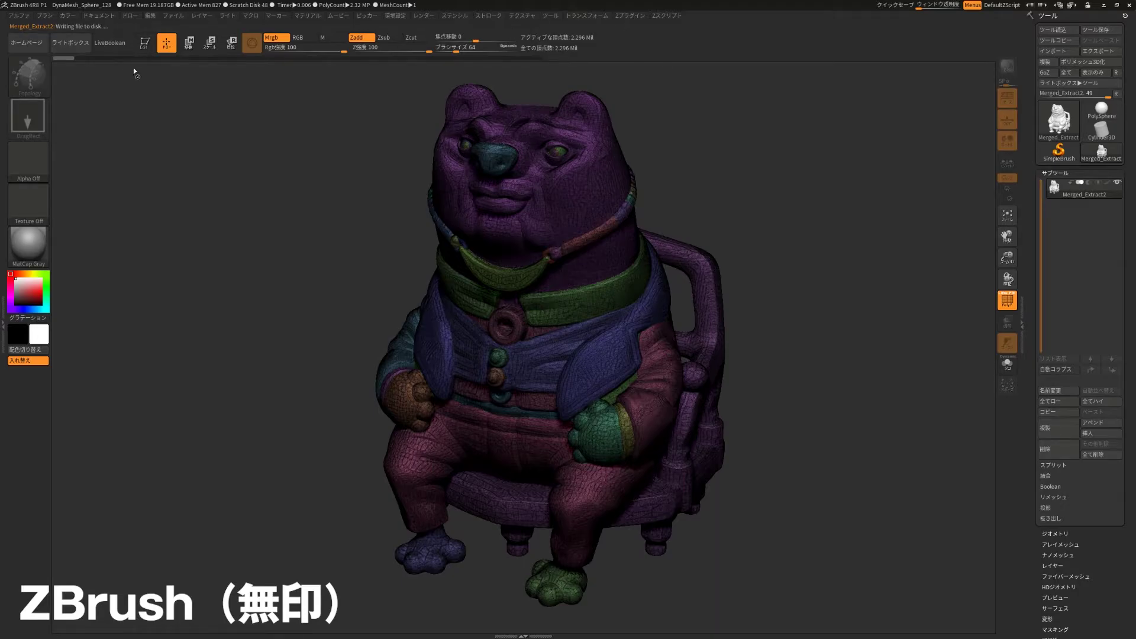
{"action": "left_click", "coordinate": [638, 16]}
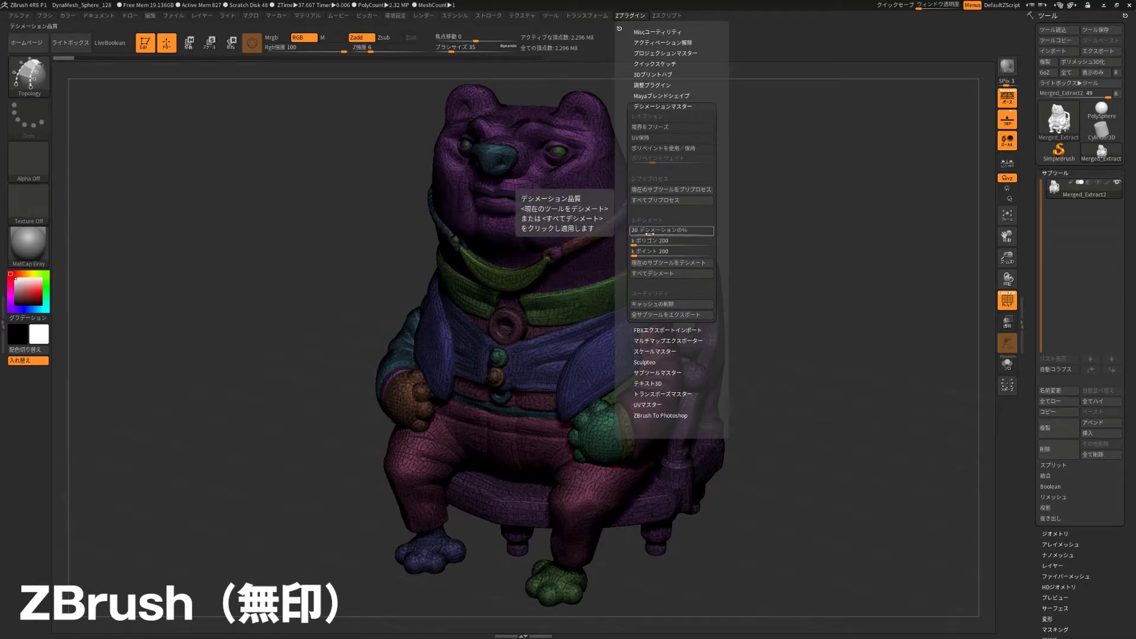
Set % of decimation to 10 and Decimate All, reducing the bear to about 229,198 points.
{"action": "left_click_drag", "start_coordinate": [649, 234], "coordinate": [649, 233]}
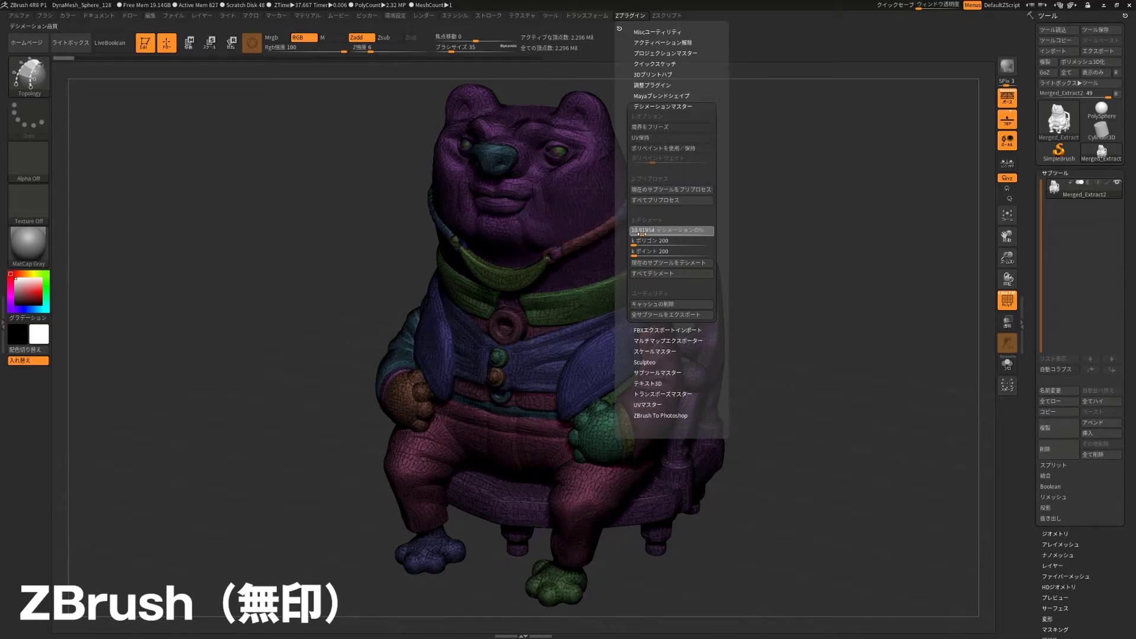
{"action": "left_click", "coordinate": [643, 234]}
{"action": "type", "text": "10"}
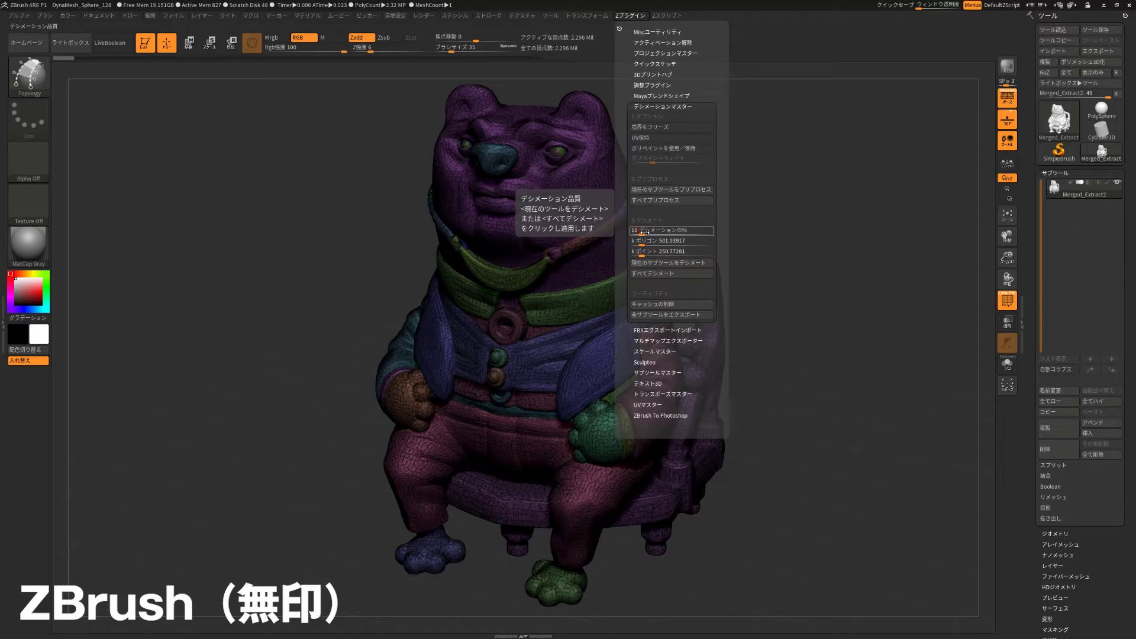
{"action": "left_click", "coordinate": [661, 274]}
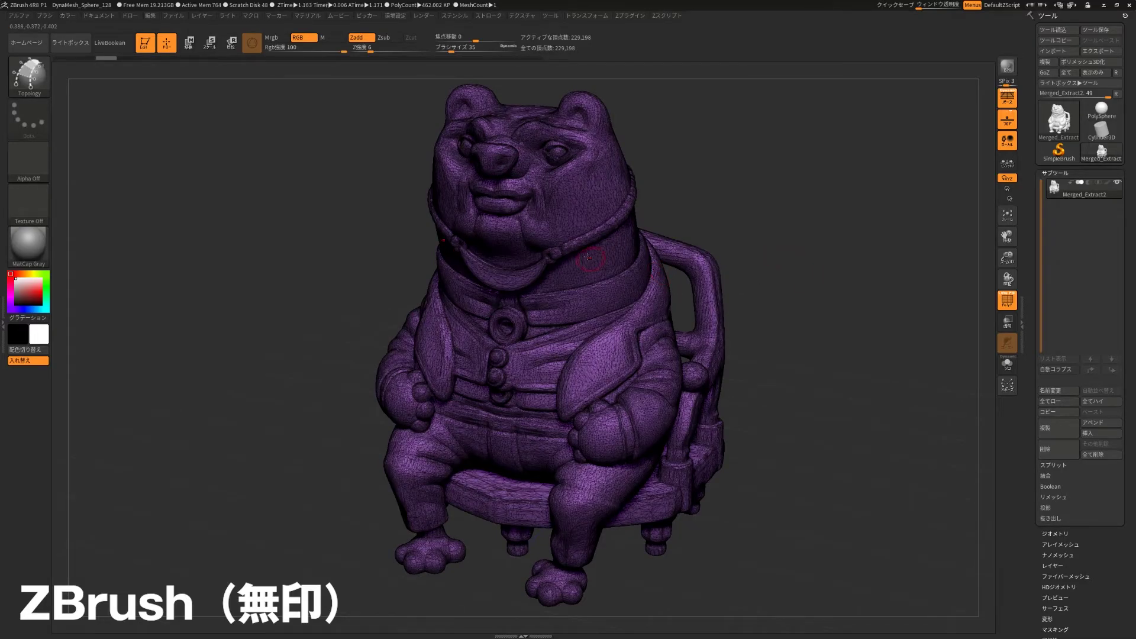
Zoom in on the chest and chair arm, and undo/redo the decimation to compare it with the original.
{"action": "left_click_drag", "start_coordinate": [707, 220], "coordinate": [875, 380], "text": "alt"}
{"action": "key", "text": "ctrl+z"}
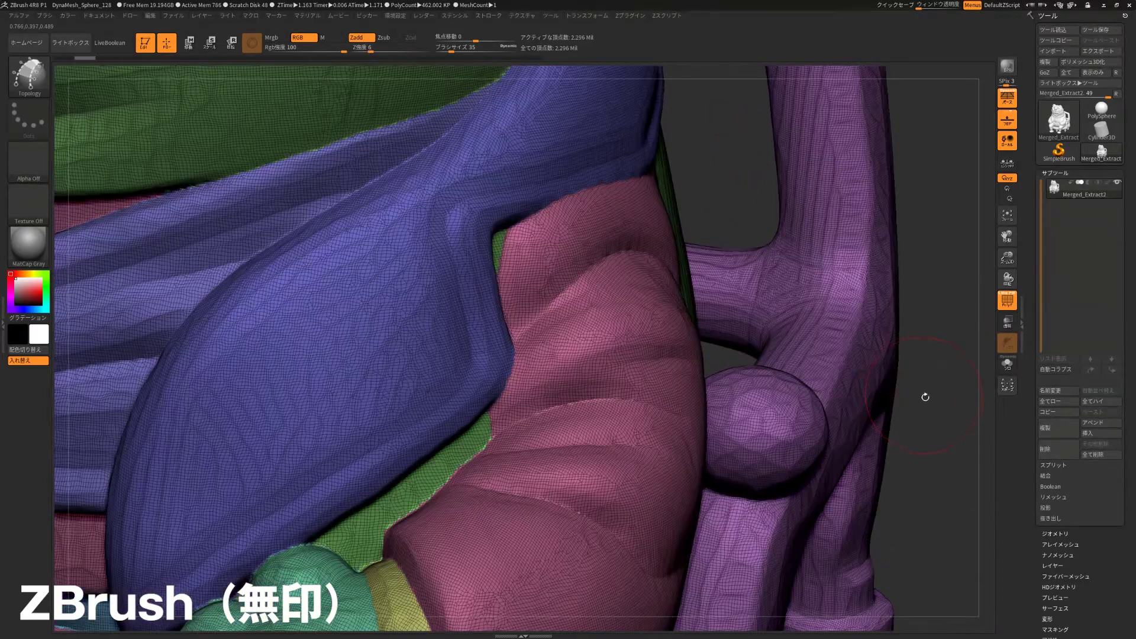
{"action": "key", "text": "ctrl+shift"}
{"action": "key", "text": "ctrl+shift+z"}
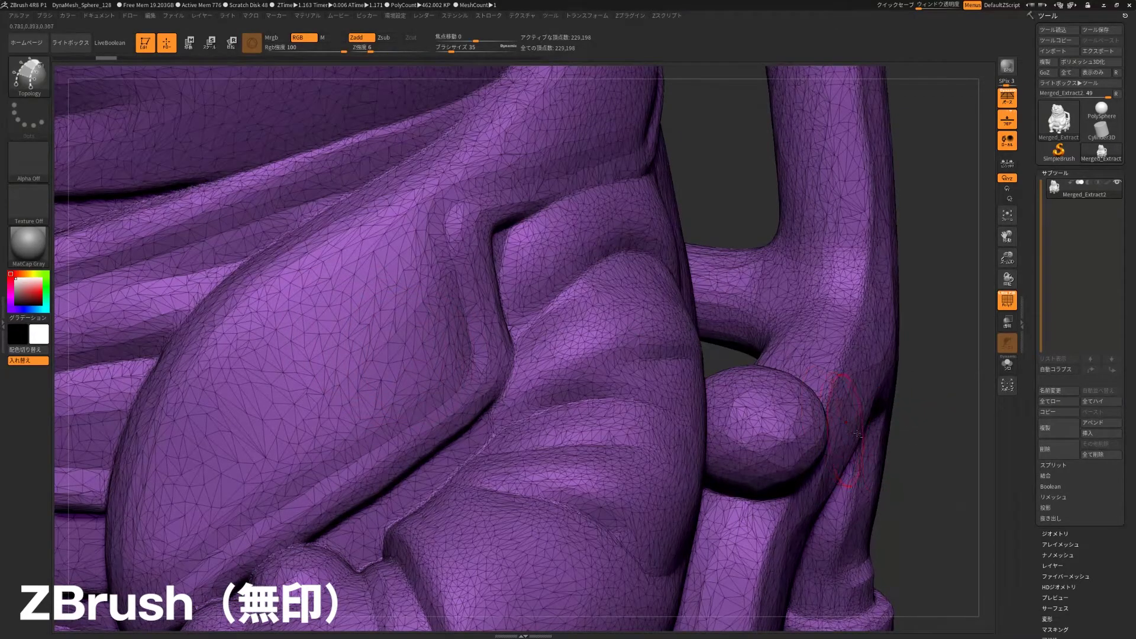
Inspect the decimated mesh's buttons, belt ring, folds, face and ears up close.
{"action": "left_click_drag", "start_coordinate": [934, 472], "coordinate": [831, 342], "text": "alt"}
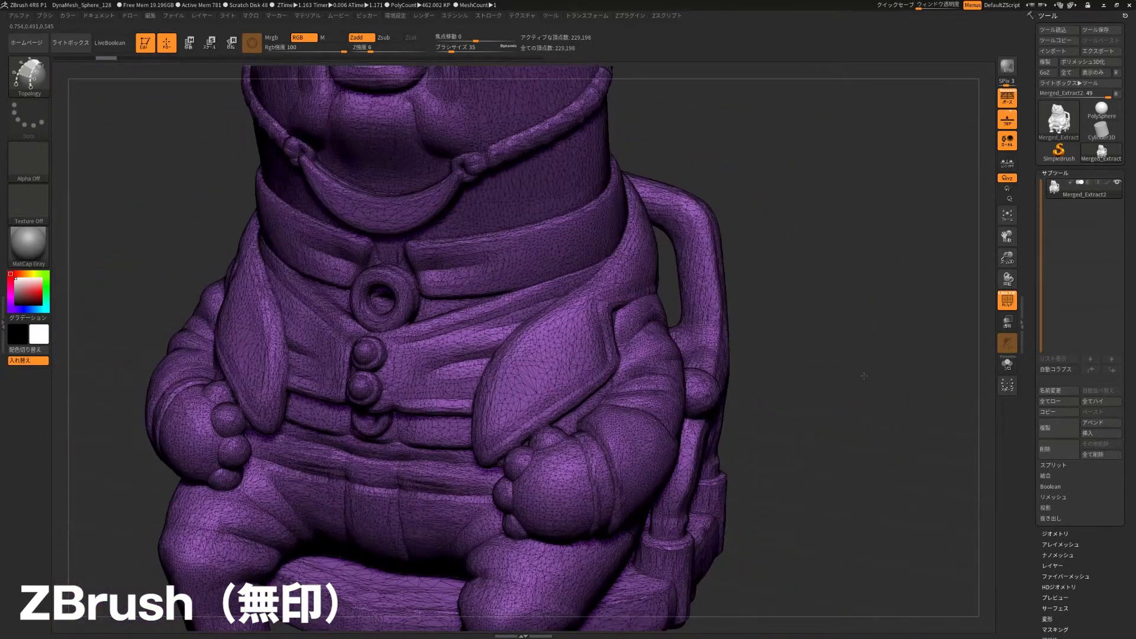
{"action": "mouse_move", "coordinate": [792, 190]}
{"action": "left_mouse_down", "text": "alt"}
{"action": "mouse_move", "coordinate": [834, 230]}
{"action": "mouse_move", "coordinate": [319, 267]}
{"action": "left_mouse_up", "text": "alt"}
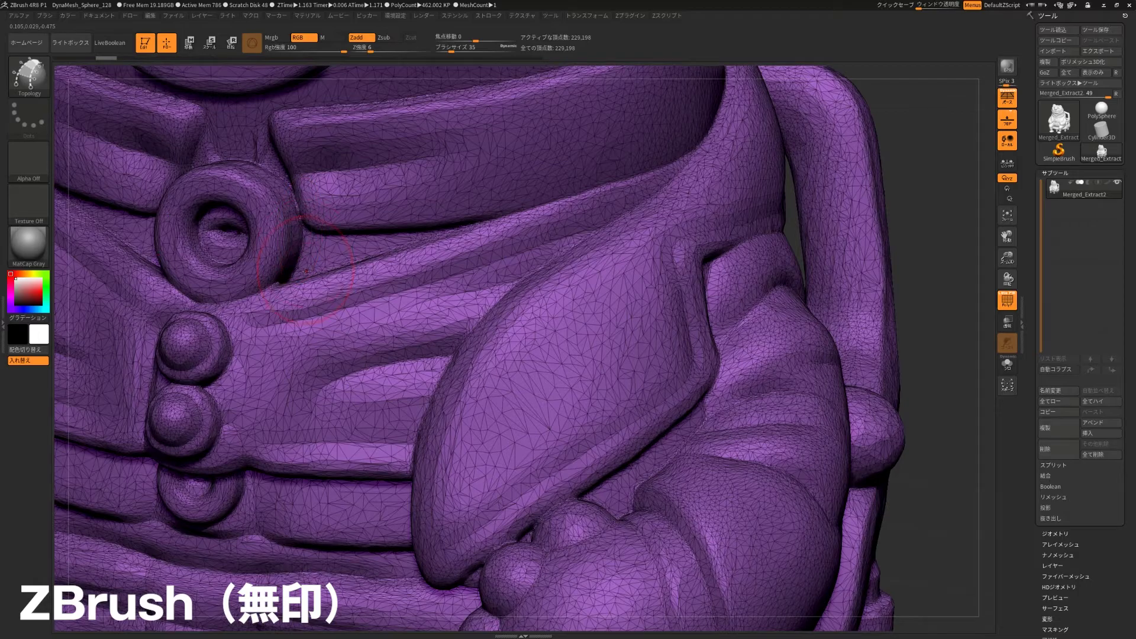
{"action": "mouse_move", "coordinate": [925, 213]}
{"action": "left_mouse_down", "text": "alt"}
{"action": "mouse_move", "coordinate": [948, 229]}
{"action": "mouse_move", "coordinate": [939, 226]}
{"action": "left_mouse_up", "text": "alt"}
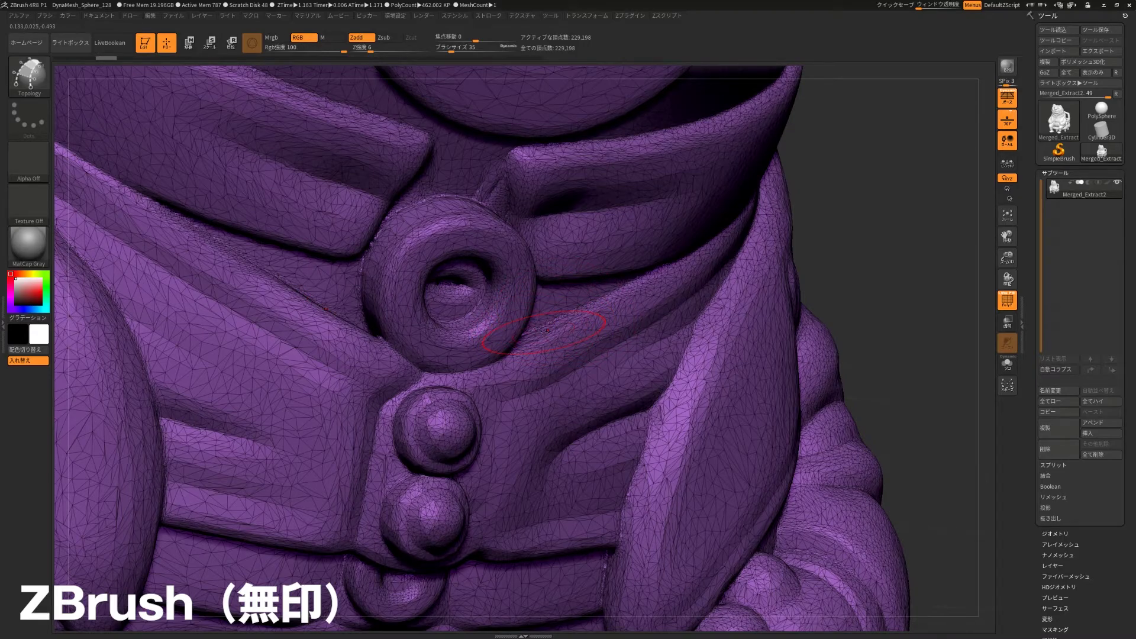
{"action": "left_click_drag", "start_coordinate": [899, 304], "coordinate": [887, 300]}
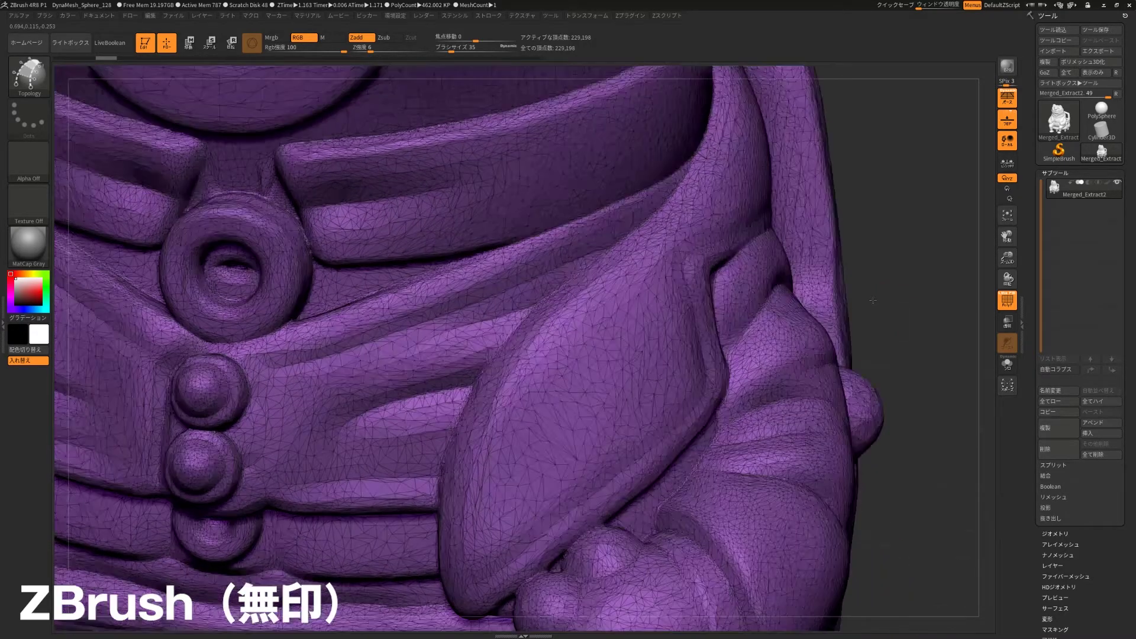
{"action": "mouse_move", "coordinate": [876, 229]}
{"action": "left_mouse_down"}
{"action": "mouse_move", "coordinate": [799, 214]}
{"action": "mouse_move", "coordinate": [898, 266]}
{"action": "left_mouse_up"}
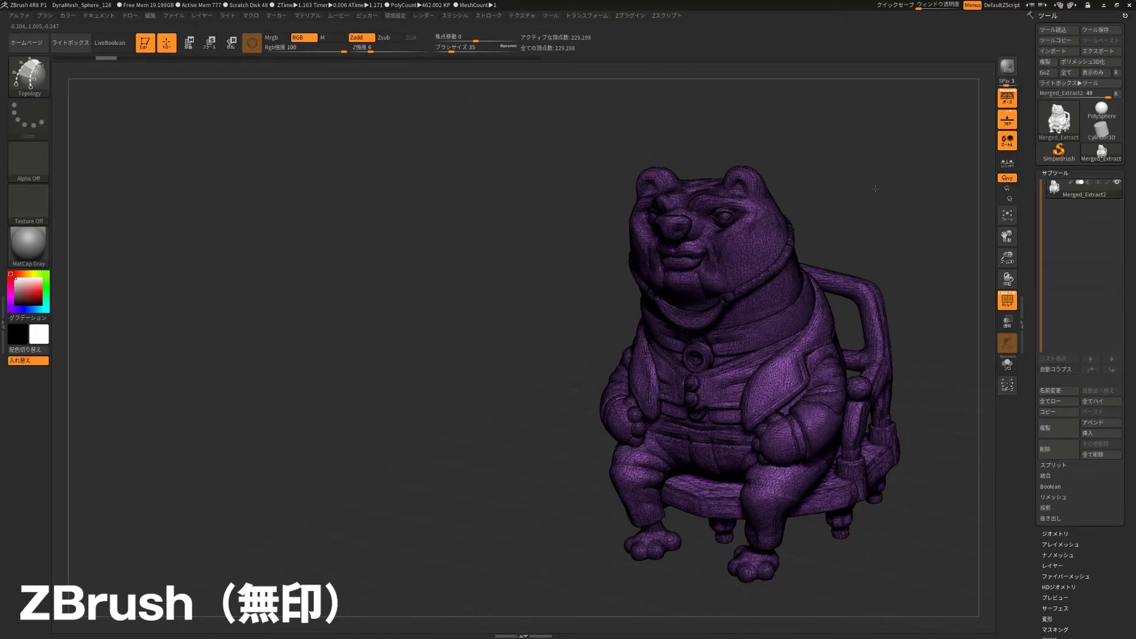
{"action": "left_click_drag", "start_coordinate": [868, 89], "coordinate": [571, 332]}
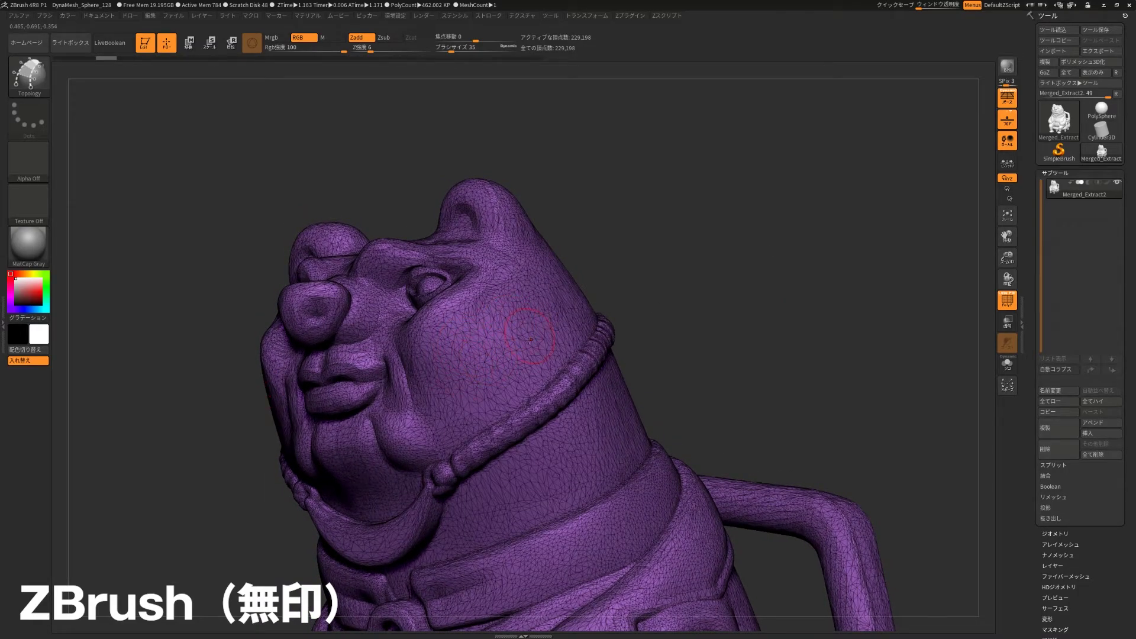
{"action": "mouse_move", "coordinate": [618, 272]}
{"action": "left_mouse_down"}
{"action": "mouse_move", "coordinate": [641, 275]}
{"action": "mouse_move", "coordinate": [536, 269]}
{"action": "left_mouse_up"}
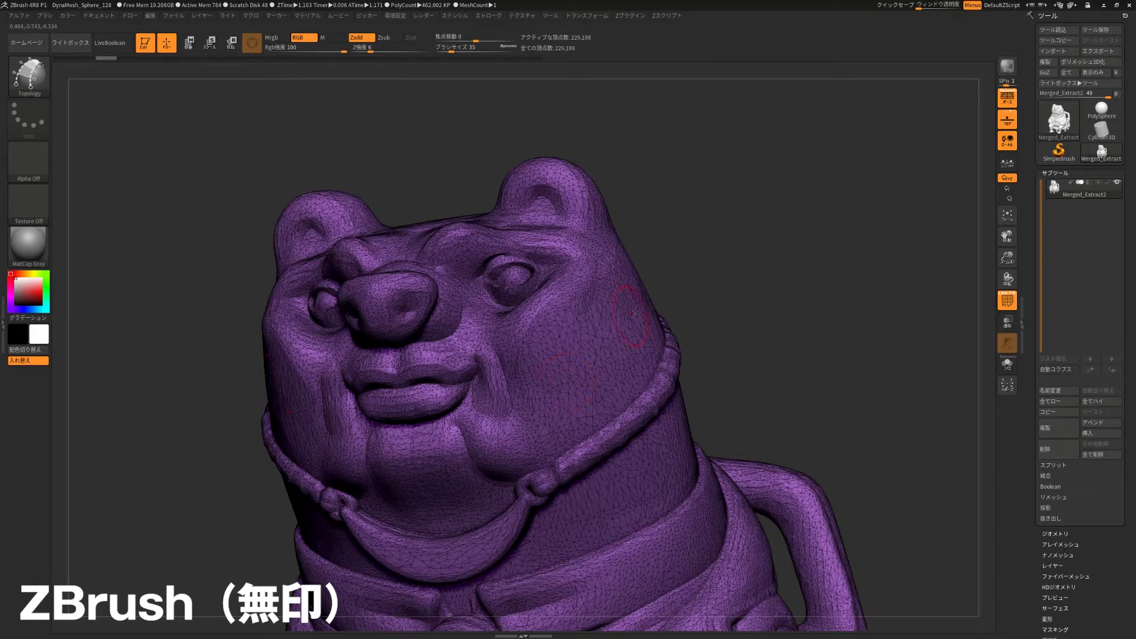
{"action": "left_click_drag", "start_coordinate": [831, 352], "coordinate": [674, 208]}
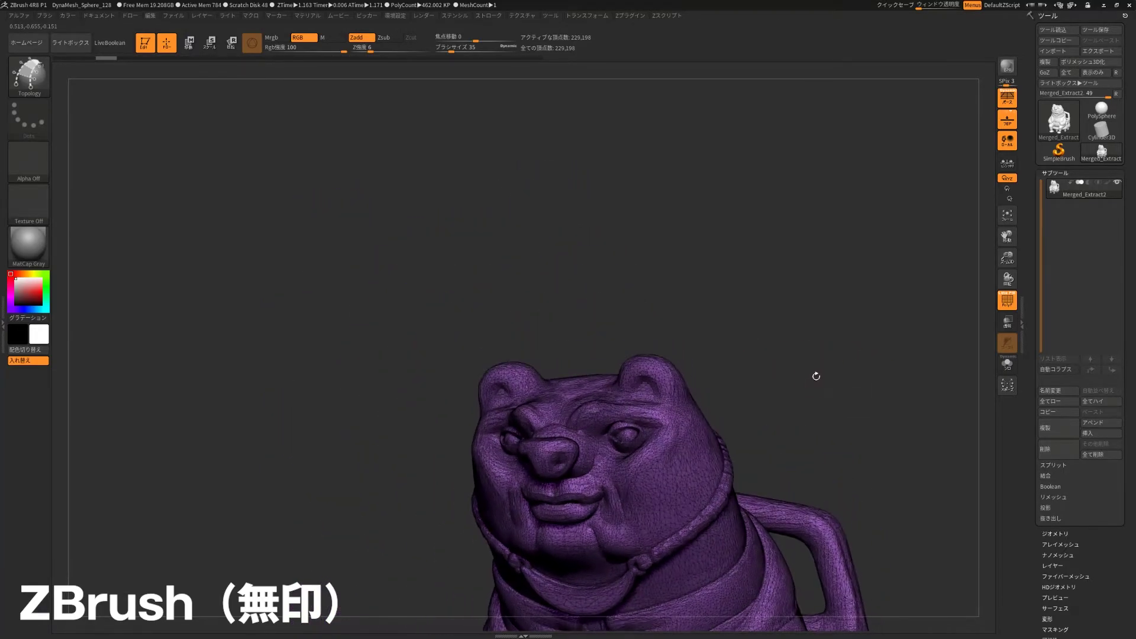
Turn off PolyF so the bear shows plain grey without wireframe or polygroup colours.
{"action": "left_click", "coordinate": [618, 17]}
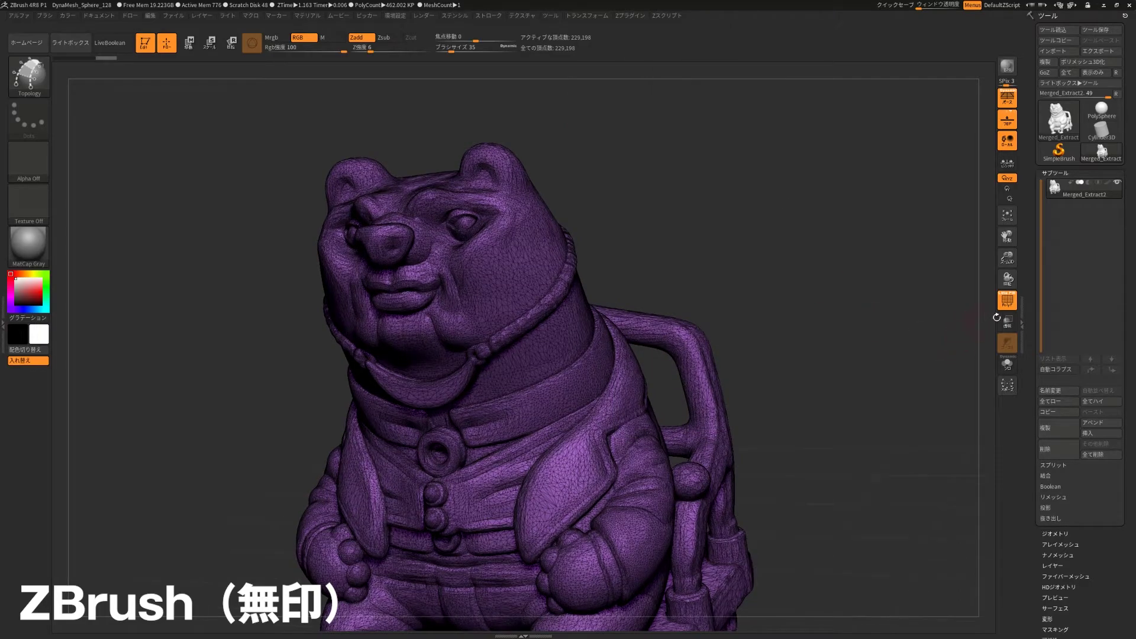
{"action": "left_click", "coordinate": [1006, 302]}
{"action": "mouse_move", "coordinate": [833, 313]}
{"action": "left_mouse_down"}
{"action": "mouse_move", "coordinate": [807, 340]}
{"action": "mouse_move", "coordinate": [801, 373]}
{"action": "mouse_move", "coordinate": [836, 349]}
{"action": "left_mouse_up"}
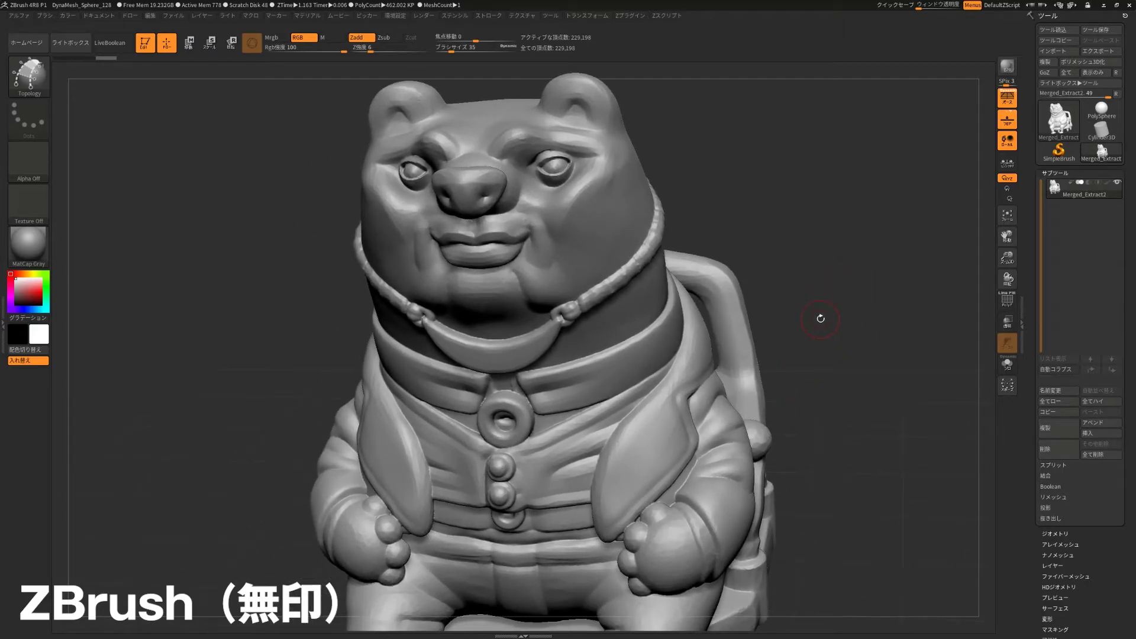
{"action": "key", "text": "d"}
{"action": "key", "text": "ctrl+shift"}
{"action": "key", "text": "shift+d"}
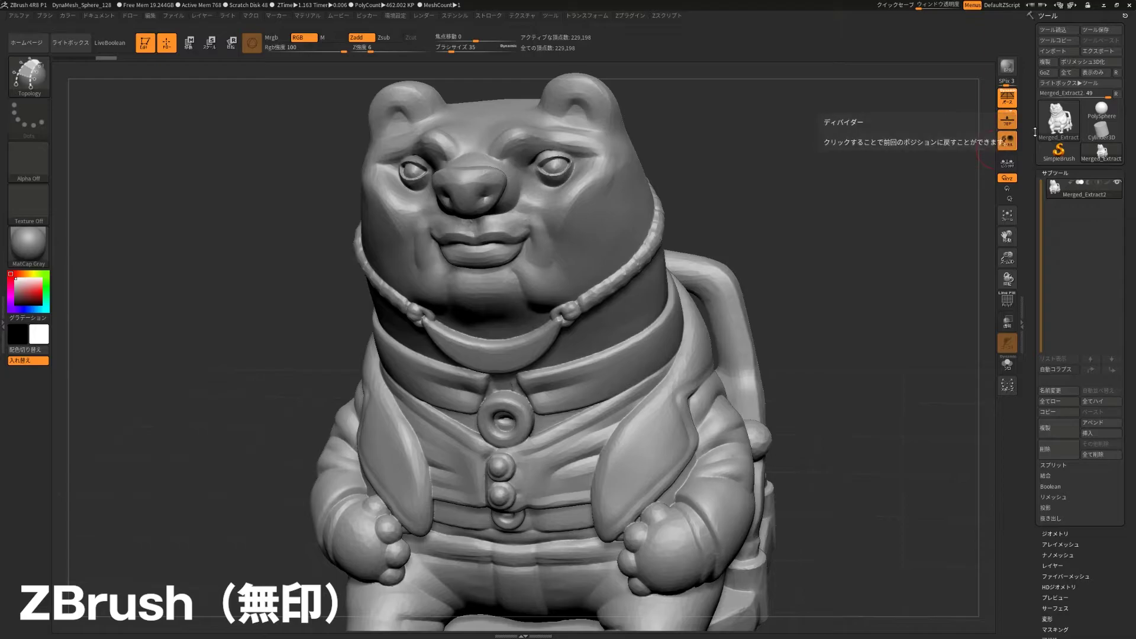
{"action": "mouse_move", "coordinate": [1059, 119]}
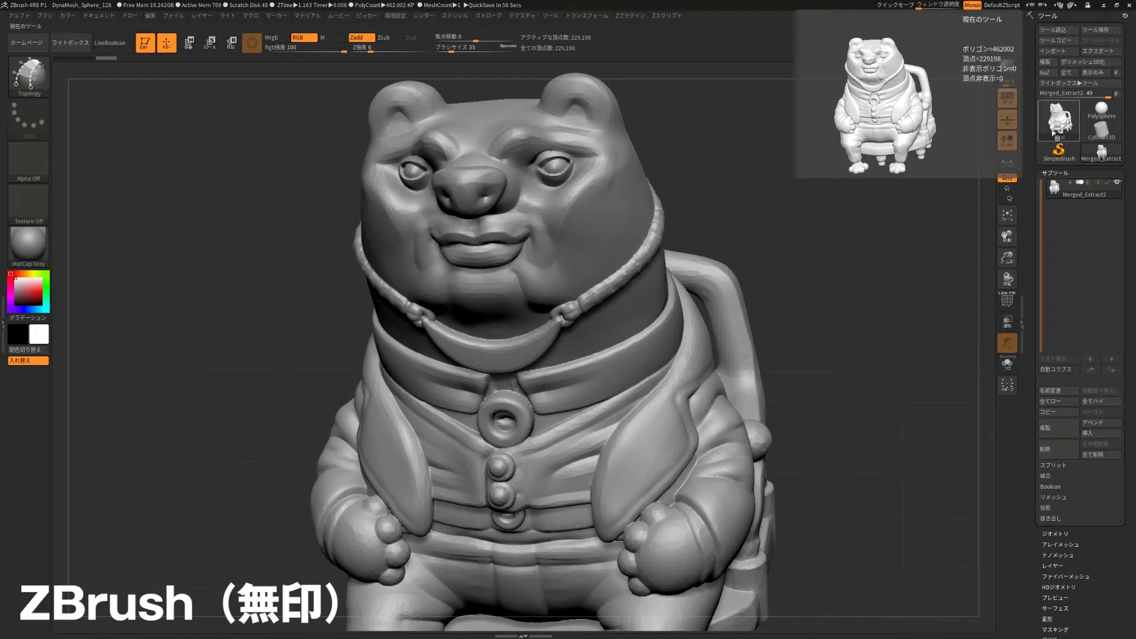
{"action": "left_click_drag", "start_coordinate": [925, 317], "coordinate": [921, 322]}
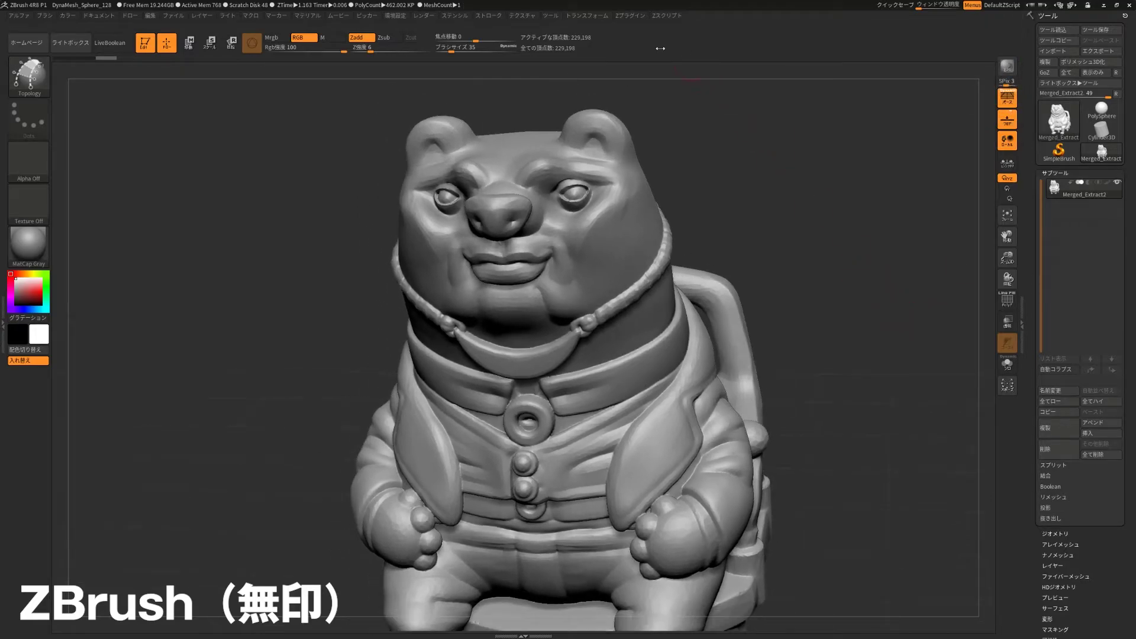
{"action": "left_click", "coordinate": [635, 18]}
Set Decimation Master's Decimation % to 3 and run Decimate All.
{"action": "left_click", "coordinate": [631, 15]}
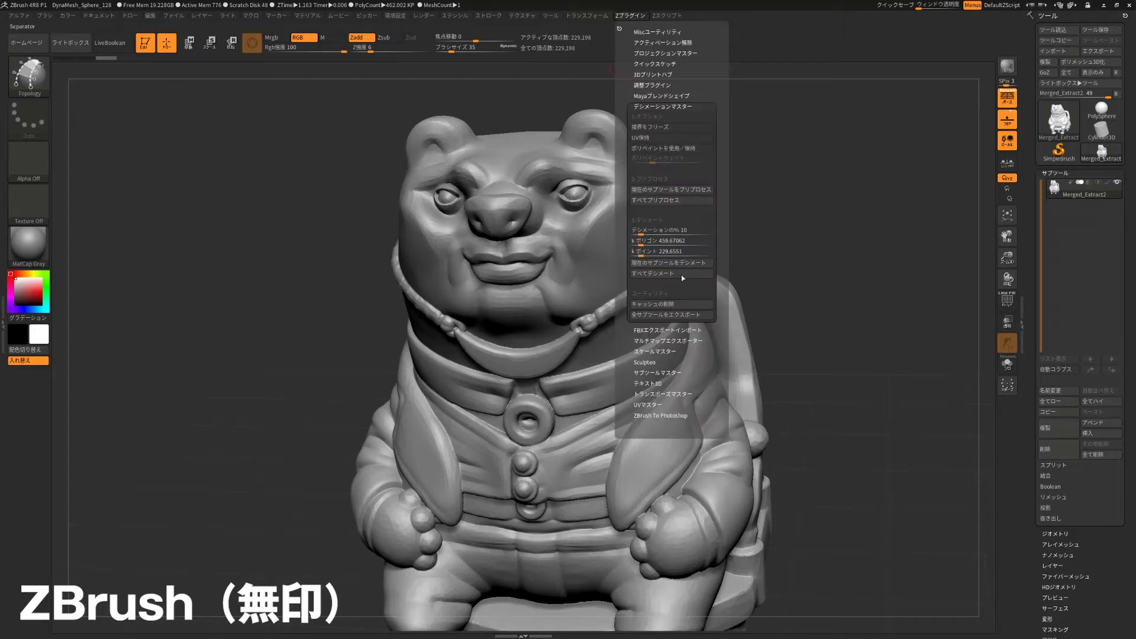
{"action": "left_click", "coordinate": [651, 231]}
{"action": "type", "text": "3"}
{"action": "key", "text": "Return"}
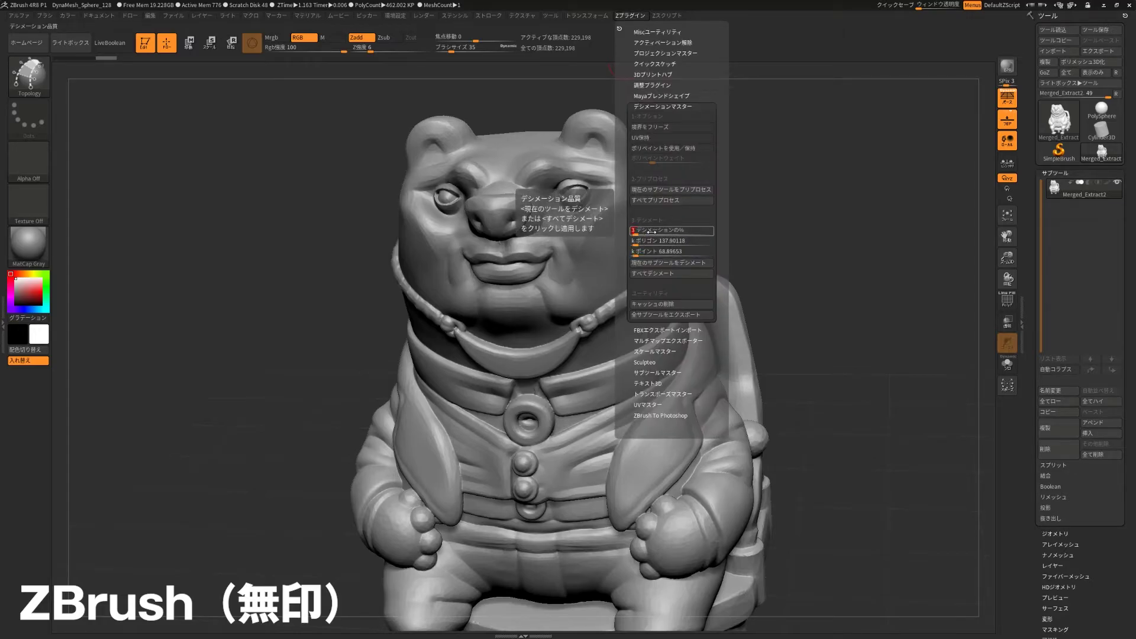
{"action": "left_click", "coordinate": [671, 262]}
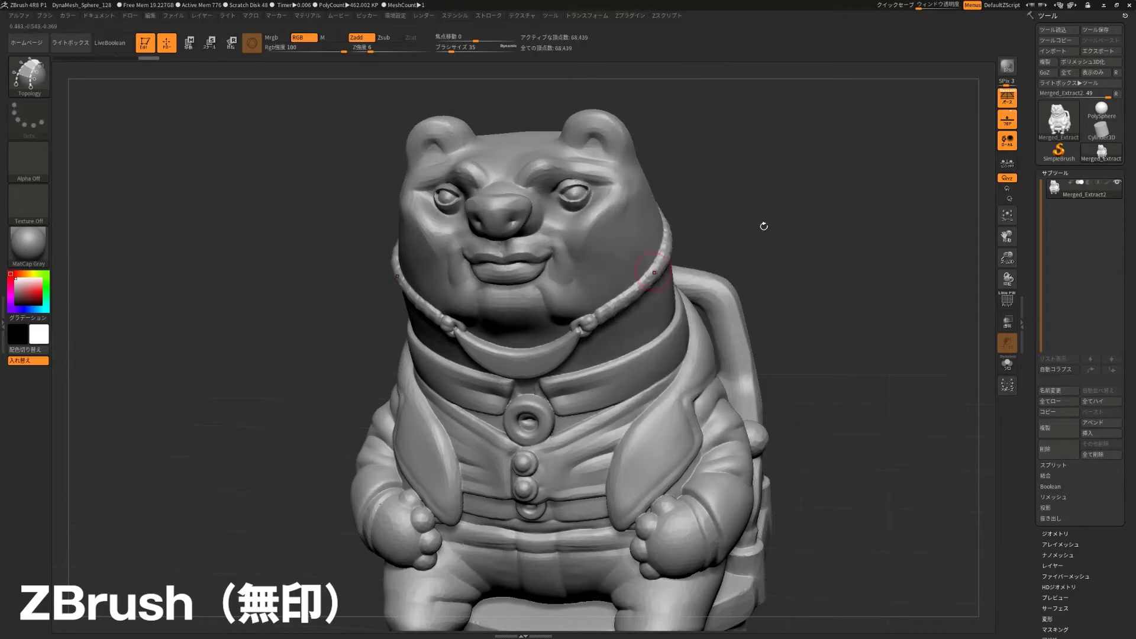
Orbit around the 3-percent mesh to inspect the face, chest buttons and chair side.
{"action": "scroll", "coordinate": [833, 261], "scroll_direction": "up", "scroll_amount": 3}
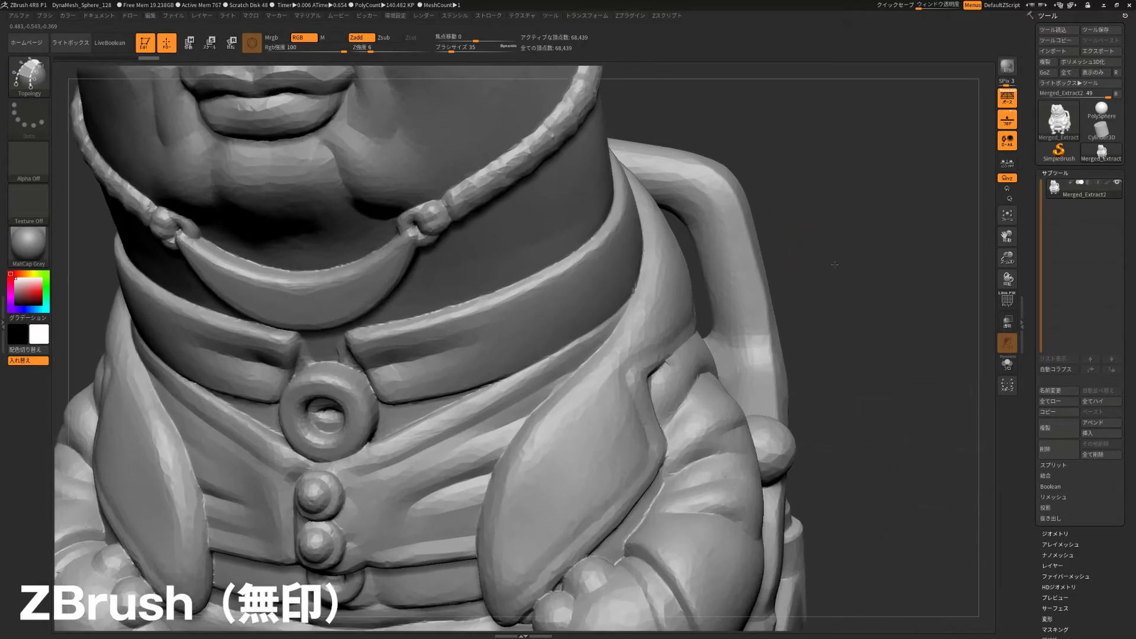
{"action": "left_click_drag", "start_coordinate": [833, 261], "coordinate": [770, 477], "text": "alt"}
{"action": "left_click_drag", "start_coordinate": [705, 262], "coordinate": [709, 236]}
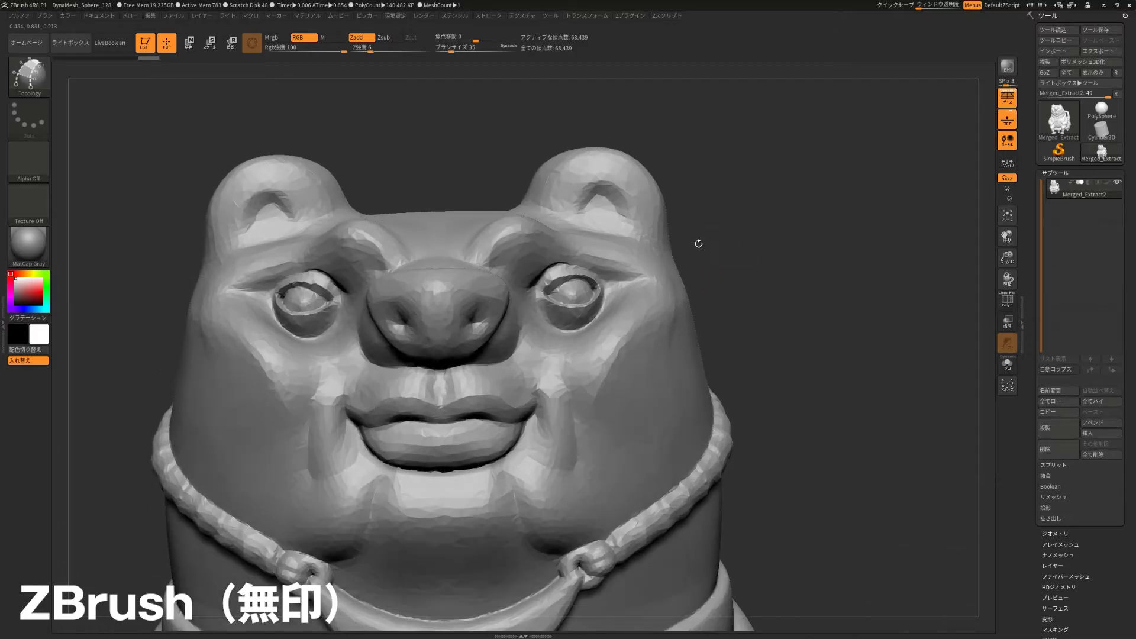
{"action": "scroll", "coordinate": [832, 393], "scroll_direction": "up", "scroll_amount": 2}
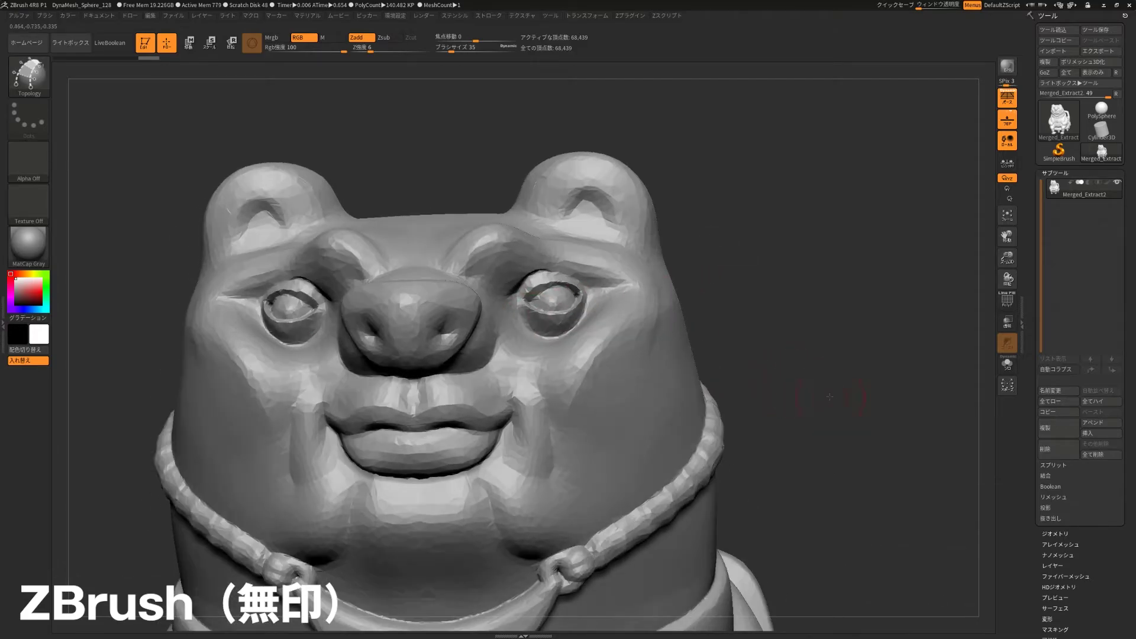
{"action": "left_click_drag", "start_coordinate": [804, 354], "coordinate": [798, 352]}
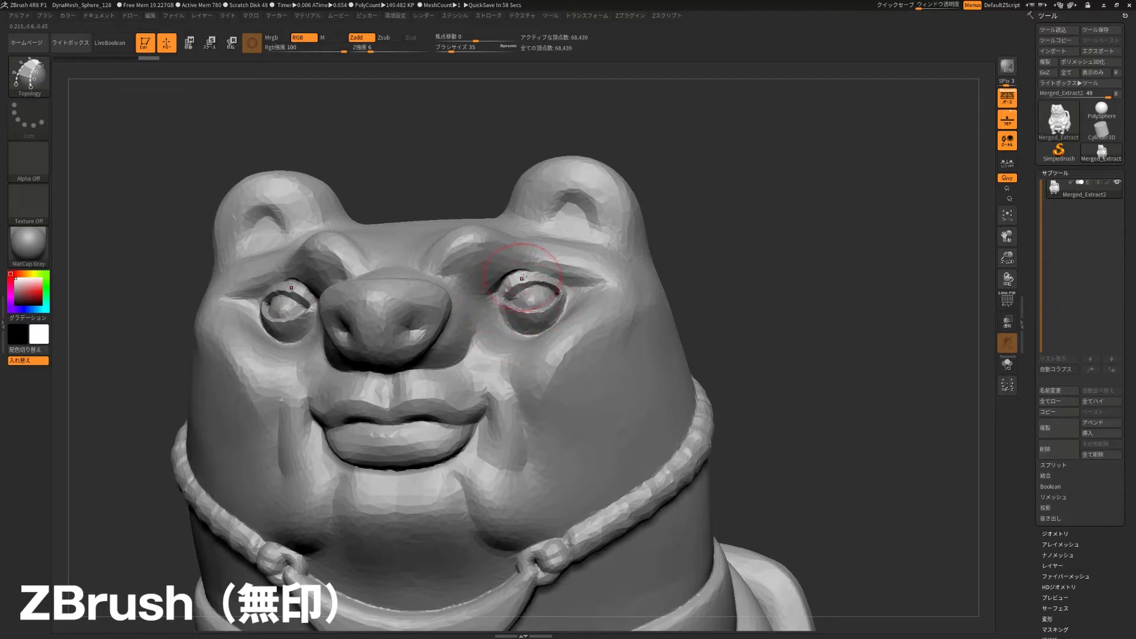
{"action": "mouse_move", "coordinate": [636, 305]}
{"action": "left_mouse_down", "text": "alt"}
{"action": "mouse_move", "coordinate": [806, 329]}
{"action": "mouse_move", "coordinate": [705, 290]}
{"action": "mouse_move", "coordinate": [736, 332]}
{"action": "mouse_move", "coordinate": [760, 336]}
{"action": "mouse_move", "coordinate": [840, 274]}
{"action": "left_mouse_up", "text": "alt"}
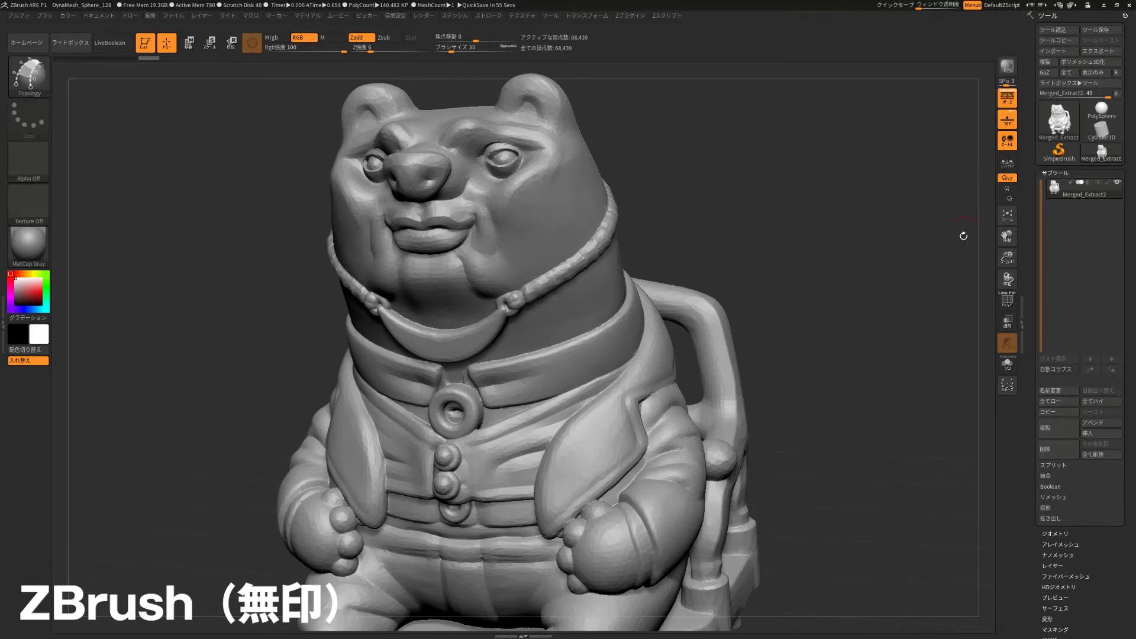
{"action": "left_click_drag", "start_coordinate": [846, 256], "coordinate": [787, 323], "text": "shift"}
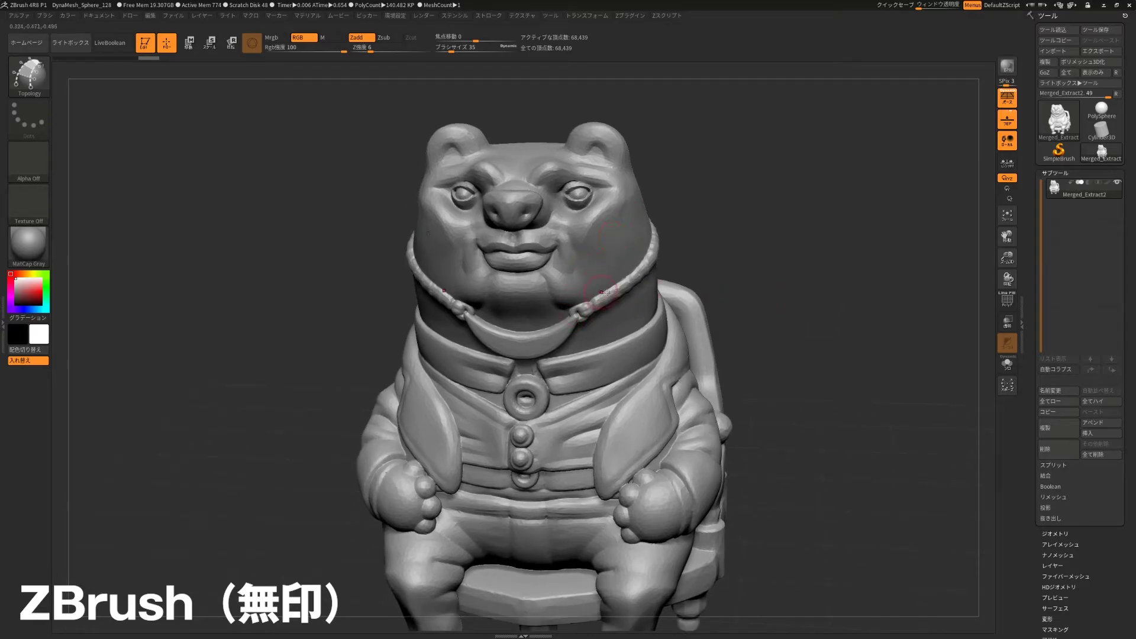
{"action": "mouse_move", "coordinate": [798, 324]}
{"action": "left_mouse_down"}
{"action": "mouse_move", "coordinate": [792, 331]}
{"action": "mouse_move", "coordinate": [677, 160]}
{"action": "left_mouse_up"}
{"action": "mouse_move", "coordinate": [722, 201]}
{"action": "left_mouse_down"}
{"action": "mouse_move", "coordinate": [804, 264]}
{"action": "mouse_move", "coordinate": [819, 236]}
{"action": "left_mouse_up"}
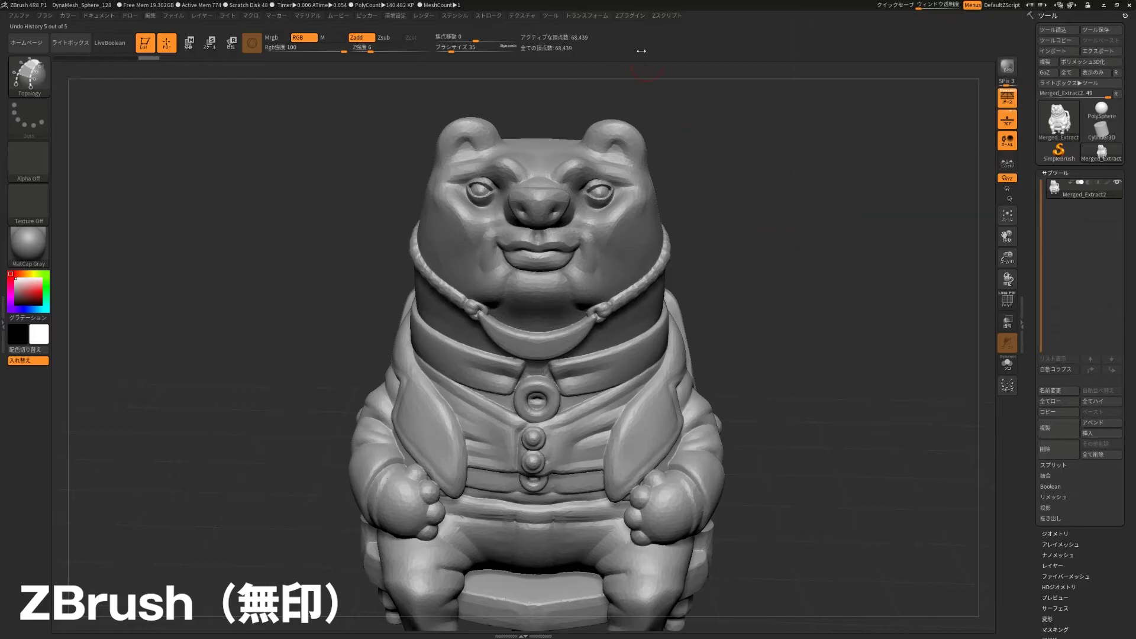
Decimate the bear again at 0.5 percent, leaving a faceted 11,025-point mesh.
{"action": "left_click", "coordinate": [630, 16]}
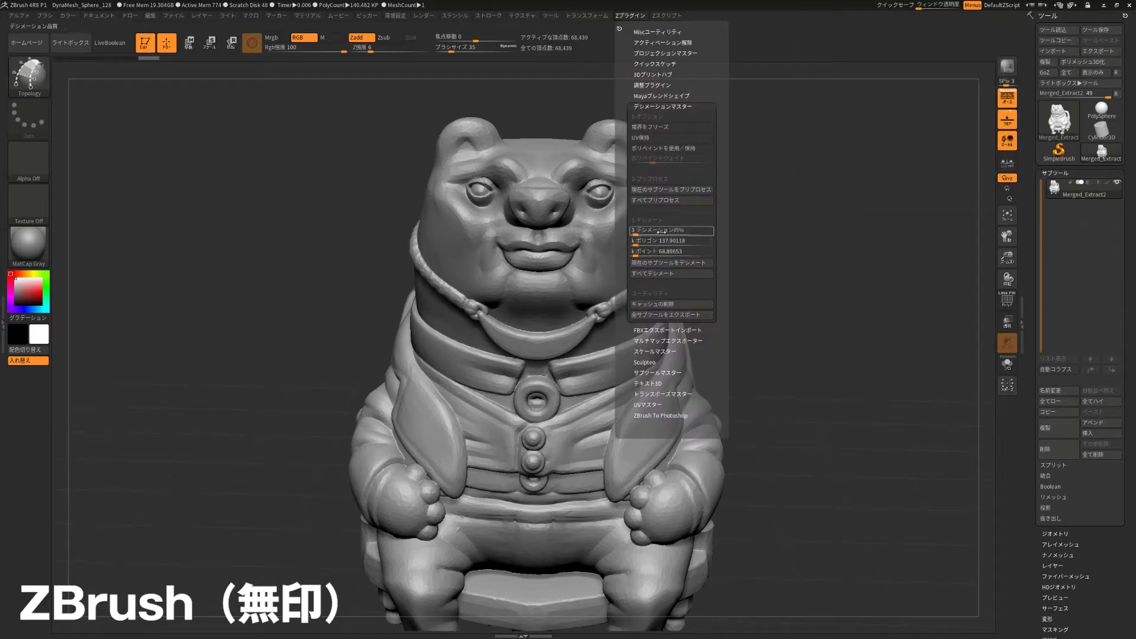
{"action": "left_click_drag", "start_coordinate": [661, 232], "coordinate": [647, 232]}
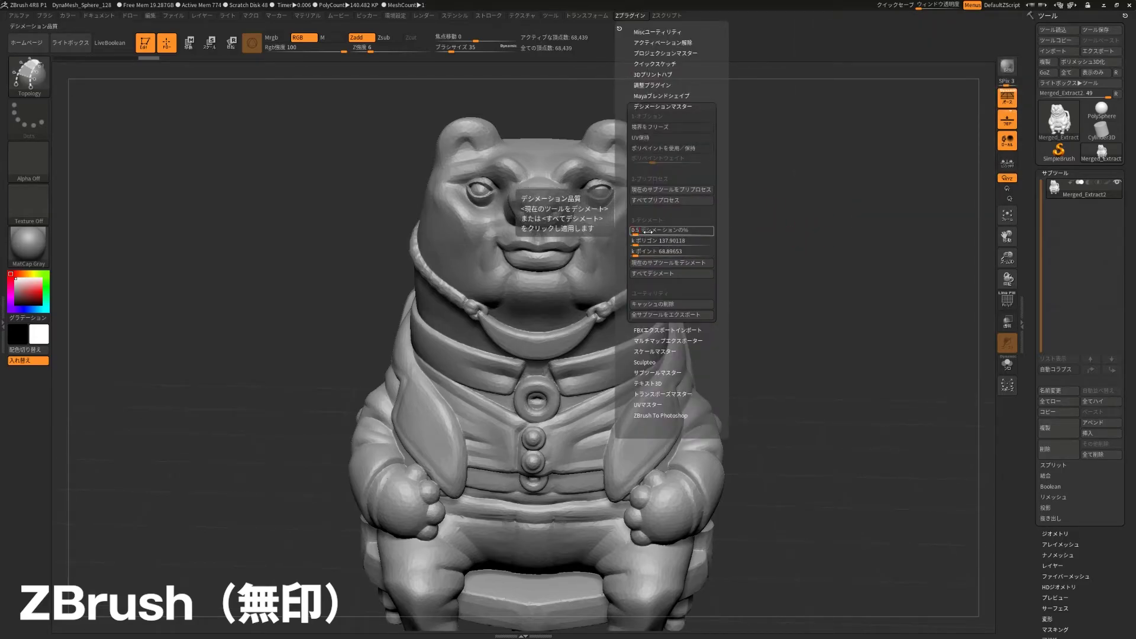
{"action": "left_click", "coordinate": [659, 274]}
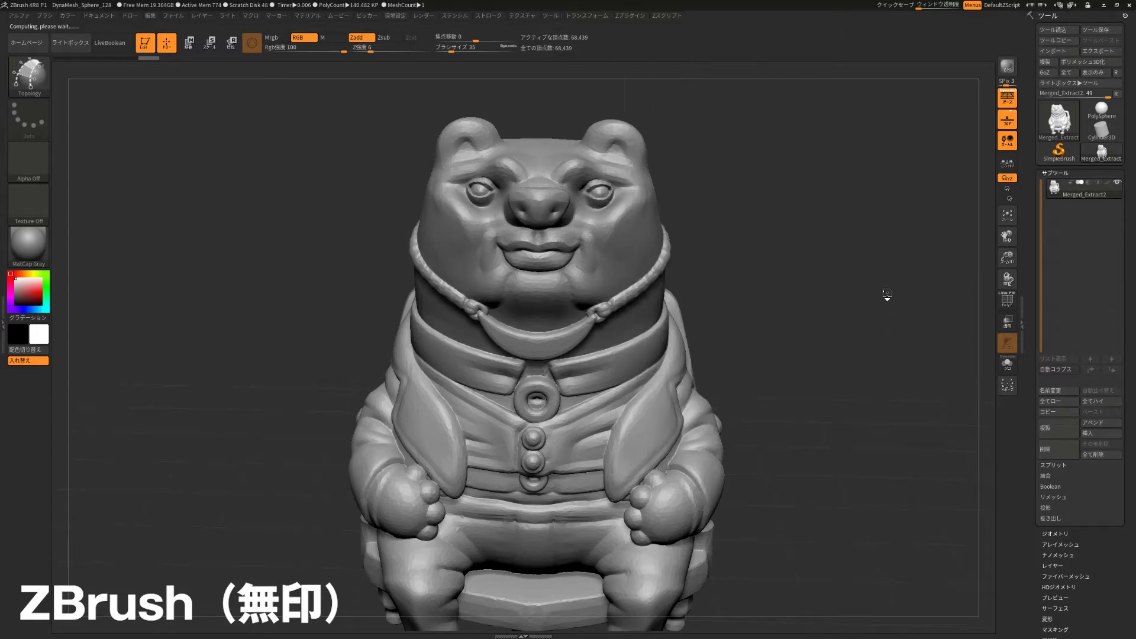
{"action": "left_click_drag", "start_coordinate": [854, 314], "coordinate": [897, 263]}
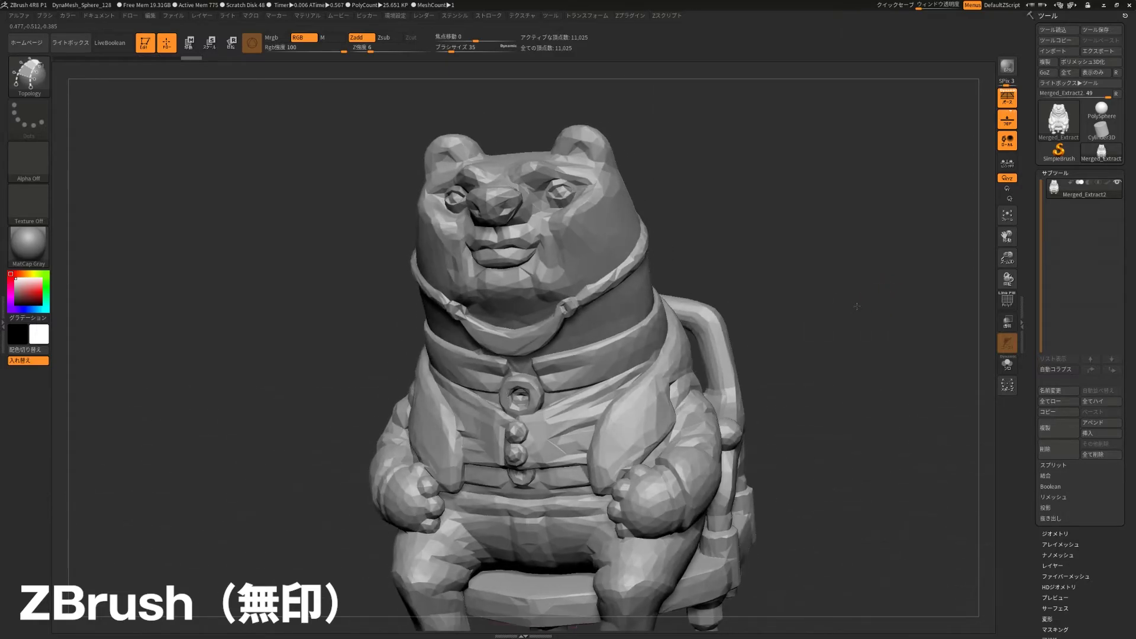
{"action": "mouse_move", "coordinate": [1059, 119]}
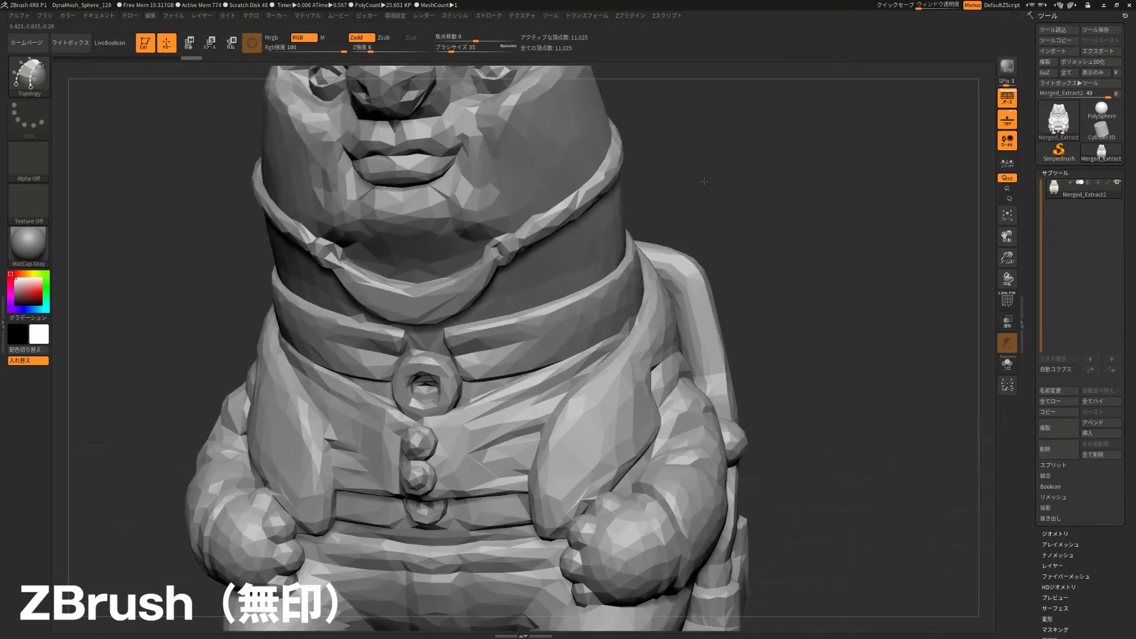
{"action": "mouse_move", "coordinate": [583, 159]}
{"action": "left_mouse_down"}
{"action": "mouse_move", "coordinate": [826, 336]}
{"action": "mouse_move", "coordinate": [858, 317]}
{"action": "left_mouse_up"}
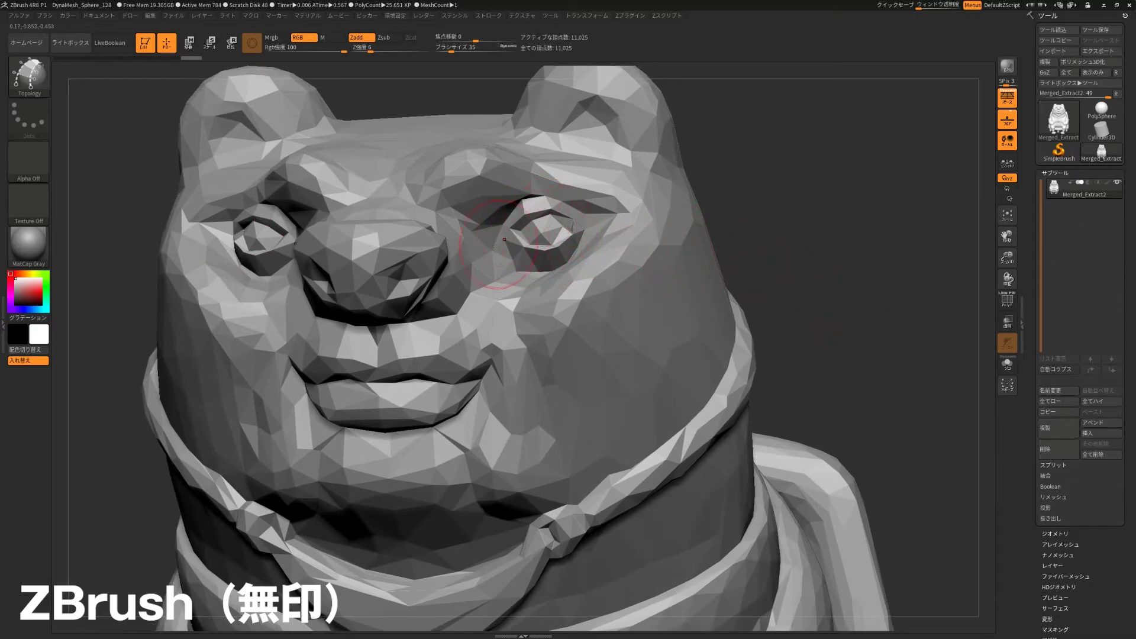
{"action": "mouse_move", "coordinate": [811, 275]}
{"action": "left_mouse_down"}
{"action": "mouse_move", "coordinate": [798, 281]}
{"action": "mouse_move", "coordinate": [868, 374]}
{"action": "mouse_move", "coordinate": [883, 262]}
{"action": "left_mouse_up"}
{"action": "mouse_move", "coordinate": [820, 294]}
{"action": "left_mouse_down"}
{"action": "mouse_move", "coordinate": [757, 289]}
{"action": "mouse_move", "coordinate": [772, 320]}
{"action": "mouse_move", "coordinate": [745, 309]}
{"action": "left_mouse_up"}
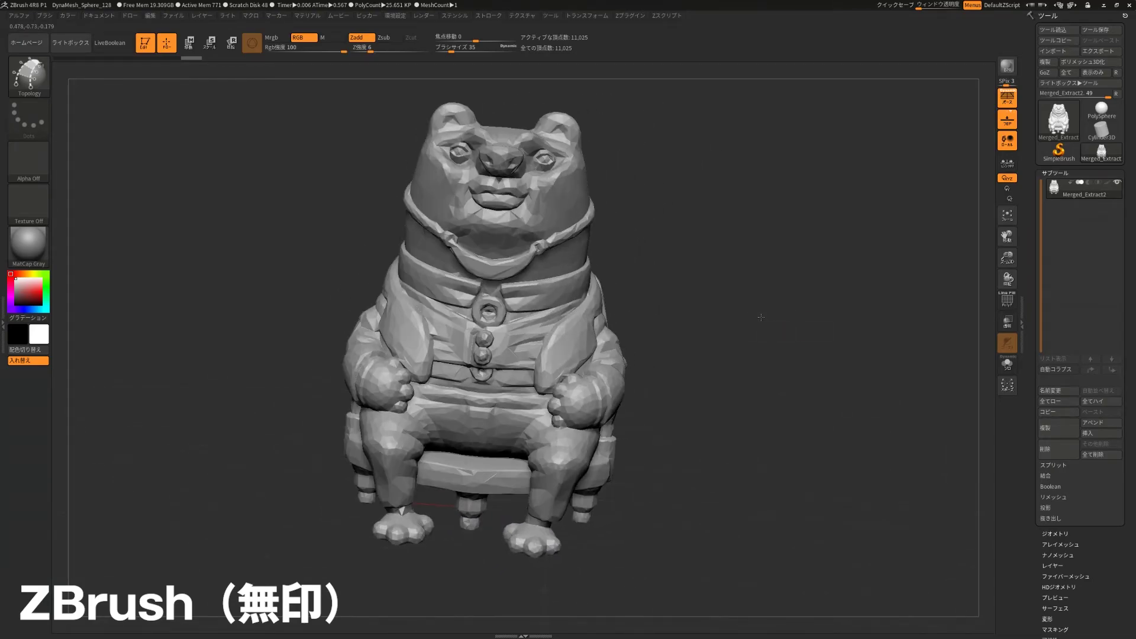
{"action": "left_click_drag", "start_coordinate": [745, 309], "coordinate": [660, 50]}
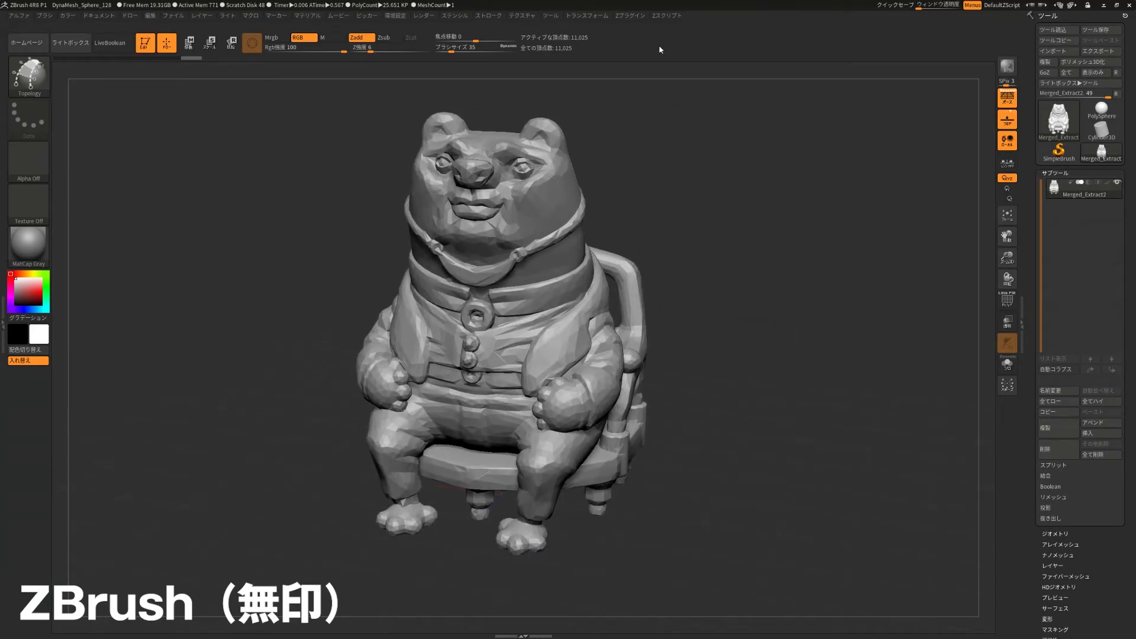
Set Decimation % to 10 and run Decimate All, restoring a smooth 229,198-point bear.
{"action": "left_click", "coordinate": [627, 16]}
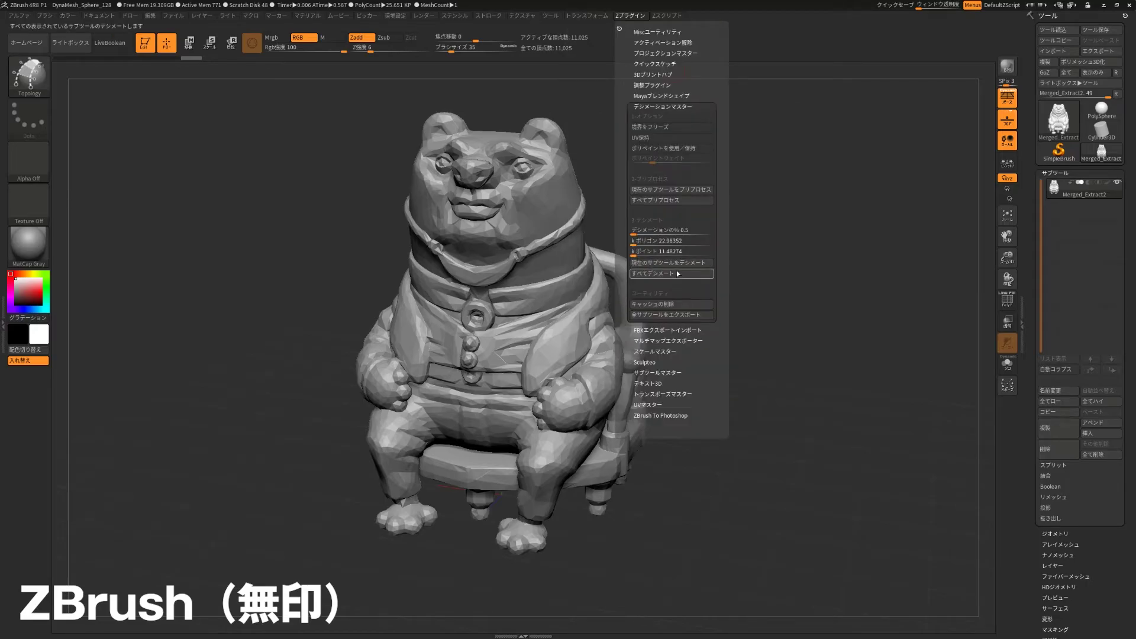
{"action": "left_click", "coordinate": [666, 230]}
{"action": "type", "text": "10"}
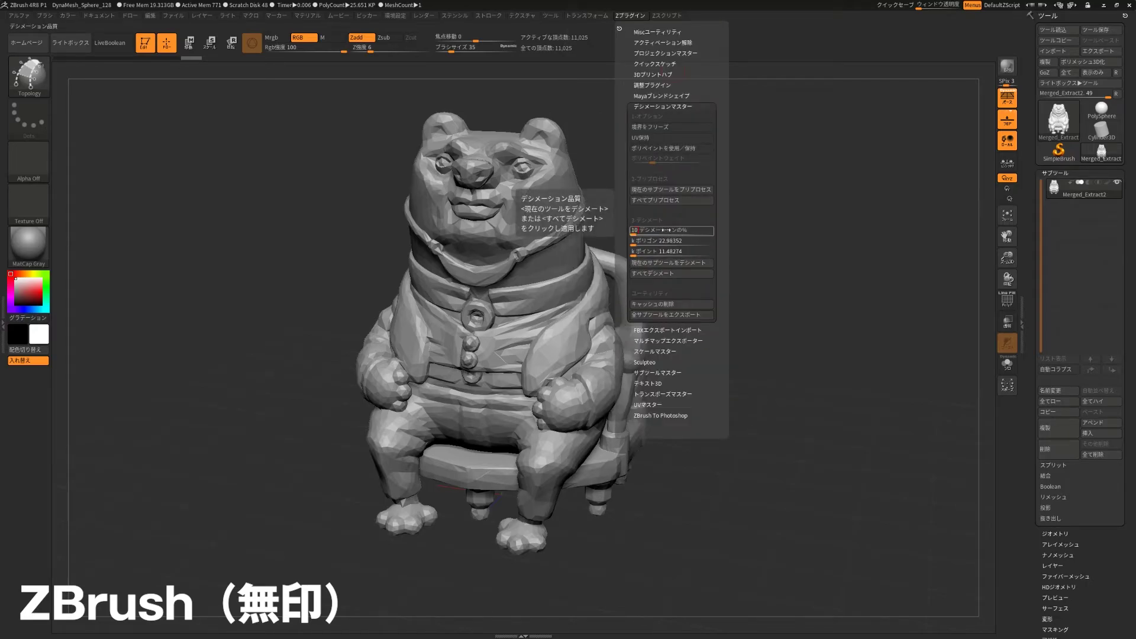
{"action": "key", "text": "Return"}
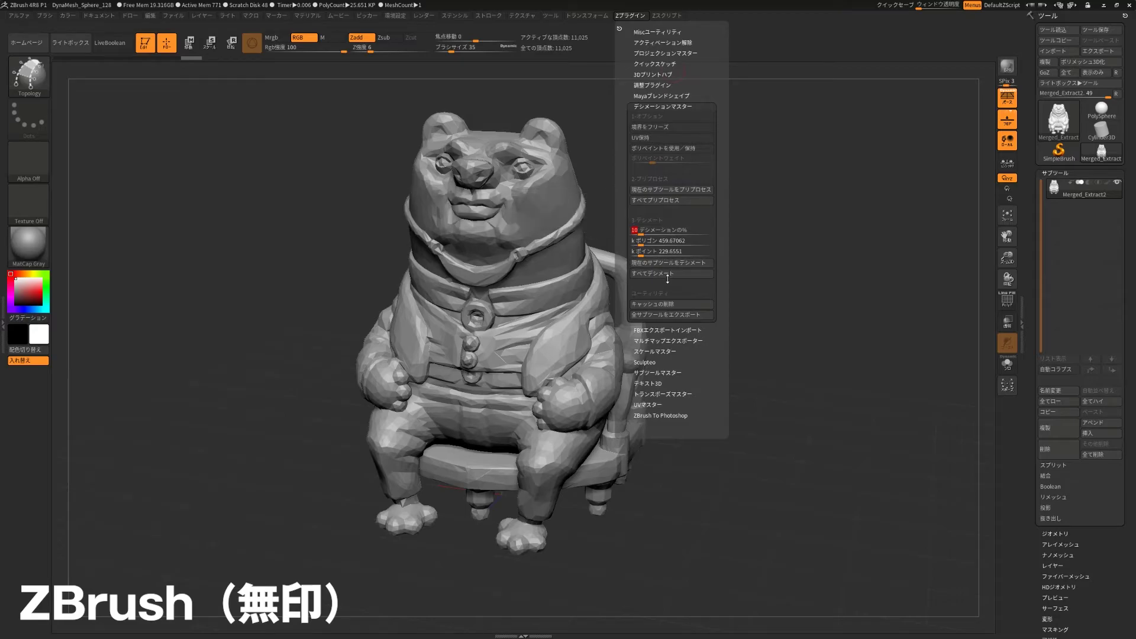
{"action": "left_click", "coordinate": [667, 275]}
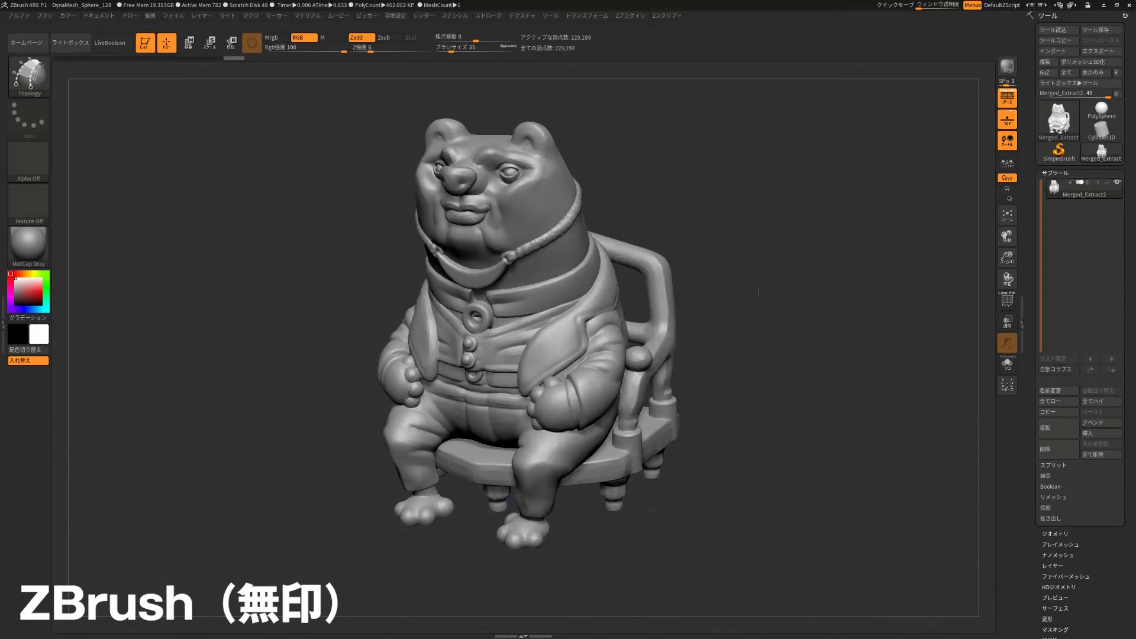
{"action": "scroll", "coordinate": [763, 291], "scroll_direction": "up", "scroll_amount": 3}
Zoom and reframe the restored smooth bear to check its mesh.
{"action": "left_click_drag", "start_coordinate": [782, 309], "coordinate": [824, 327], "text": "alt"}
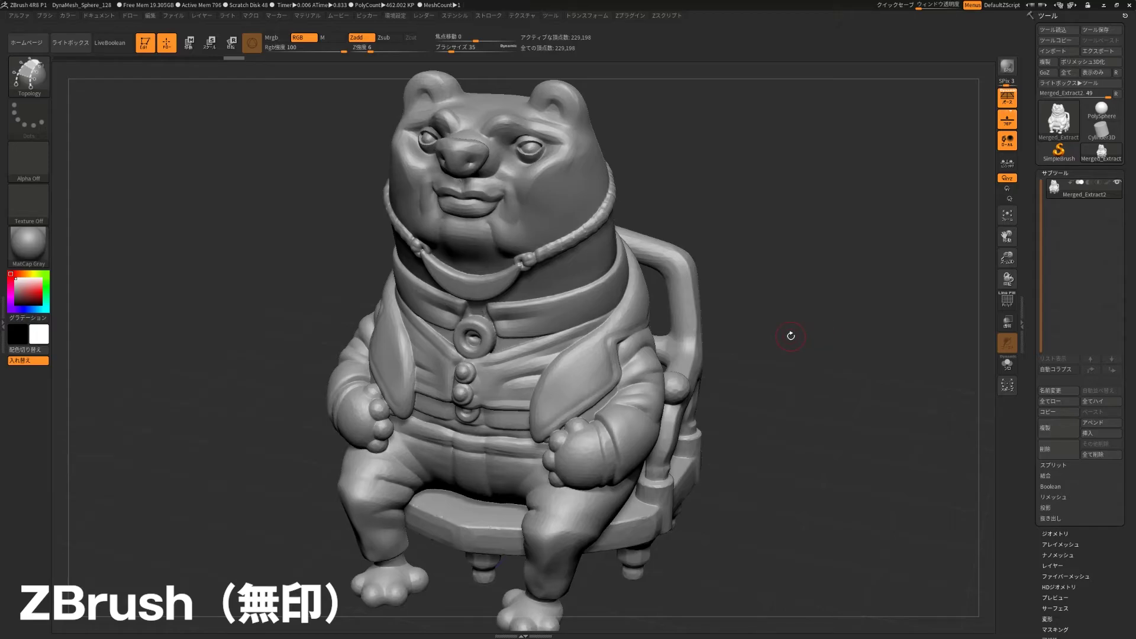
{"action": "left_click_drag", "start_coordinate": [790, 335], "coordinate": [791, 293]}
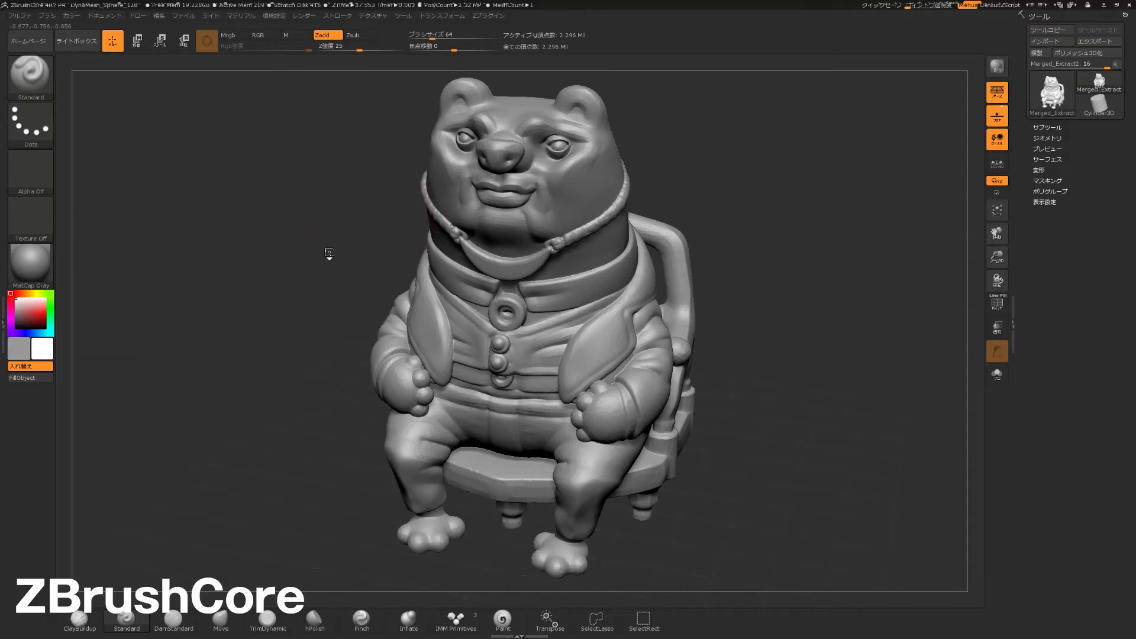
{"action": "left_click_drag", "start_coordinate": [334, 254], "coordinate": [323, 252]}
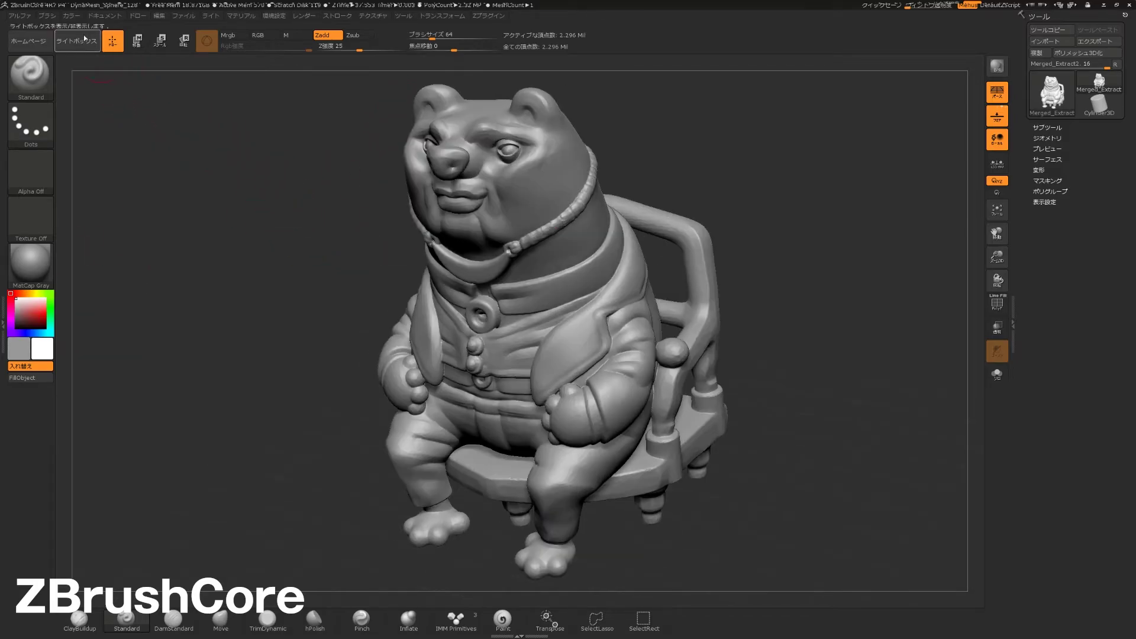
{"action": "left_click_drag", "start_coordinate": [803, 235], "coordinate": [808, 235]}
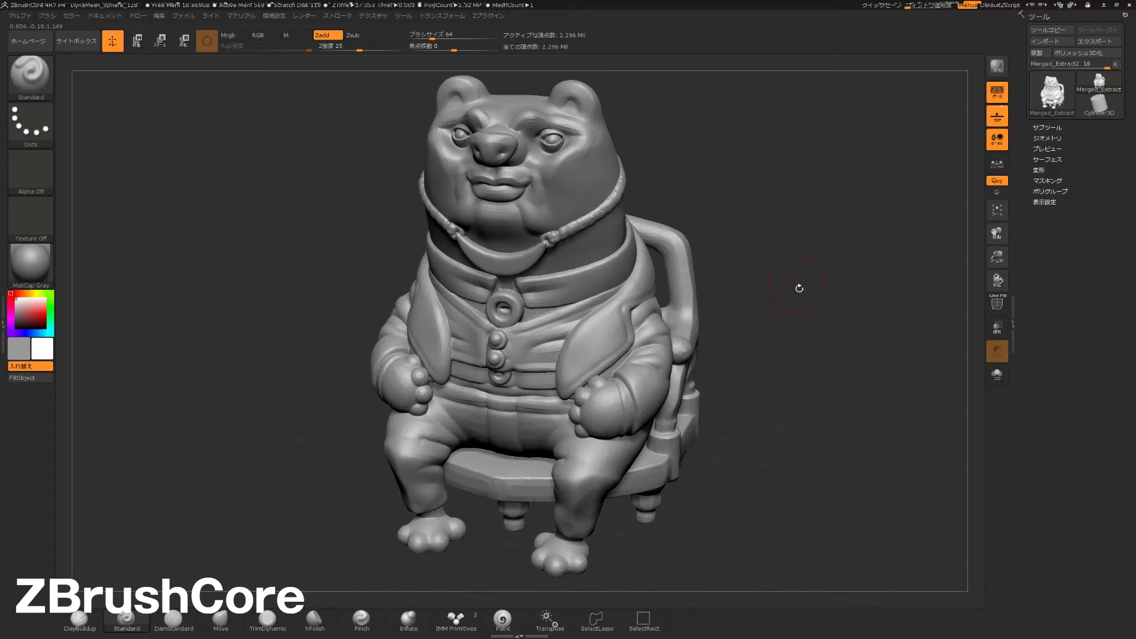
{"action": "left_click_drag", "start_coordinate": [824, 324], "coordinate": [812, 331]}
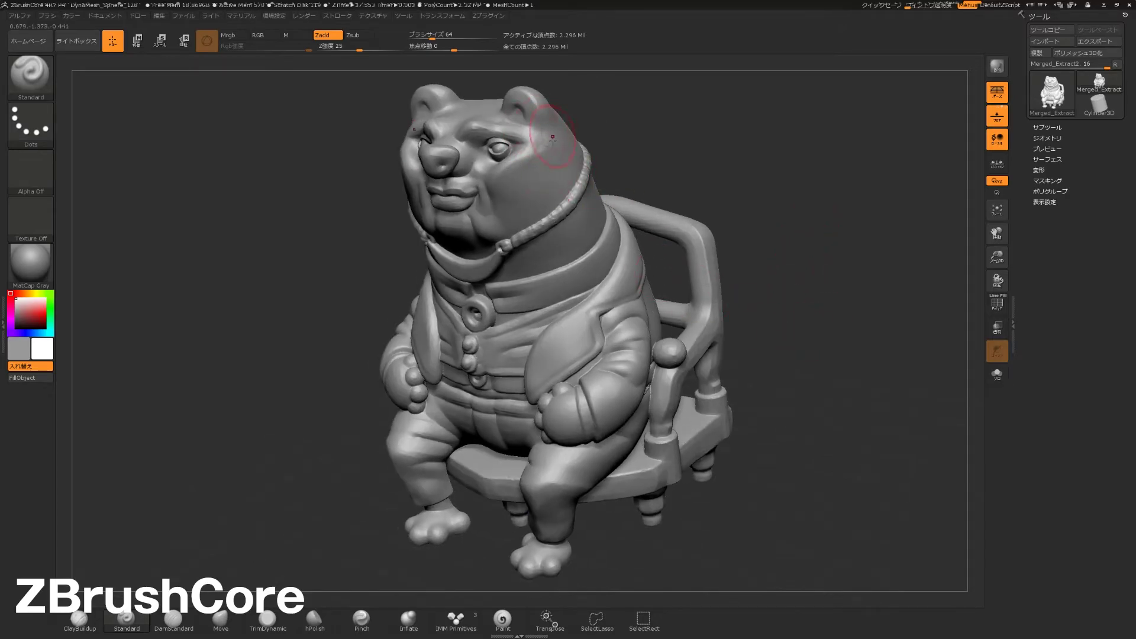
{"action": "left_click_drag", "start_coordinate": [767, 186], "coordinate": [776, 185], "text": "shift"}
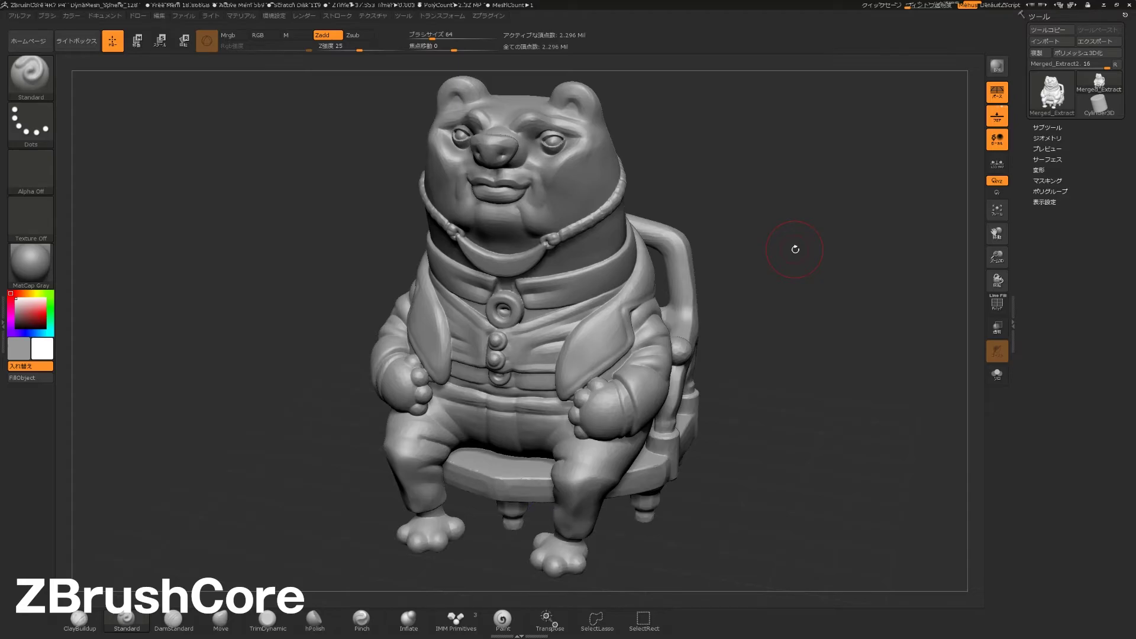
{"action": "left_click_drag", "start_coordinate": [795, 248], "coordinate": [773, 210]}
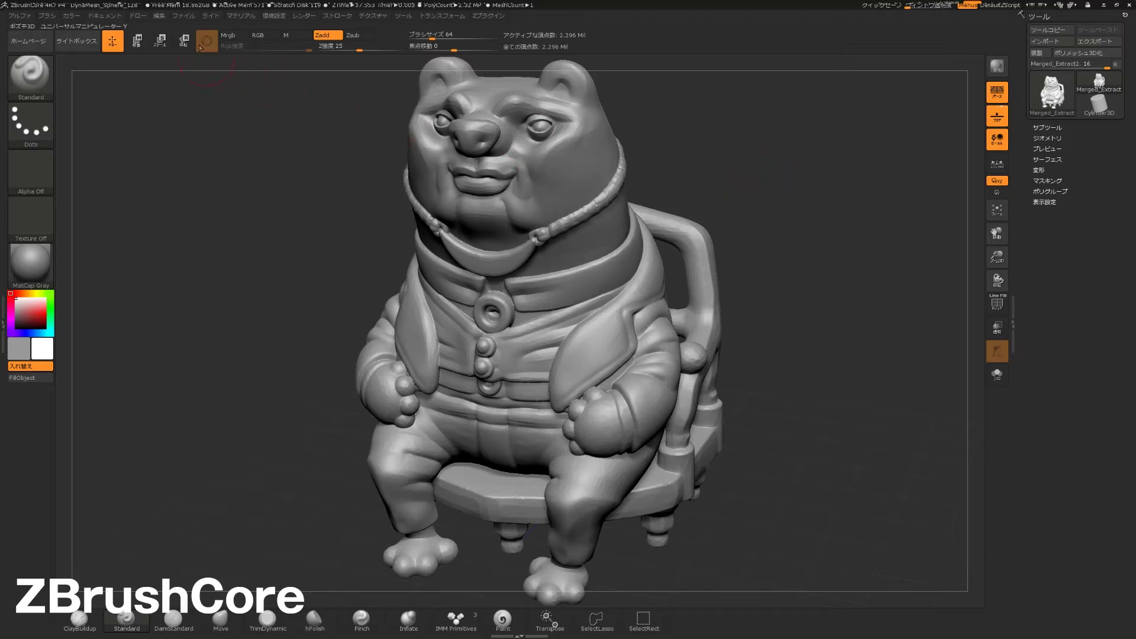
Look at the File menu's 3Dプリントに最適化 option, then enable PolyFrame with Shift+F.
{"action": "left_click", "coordinate": [186, 16]}
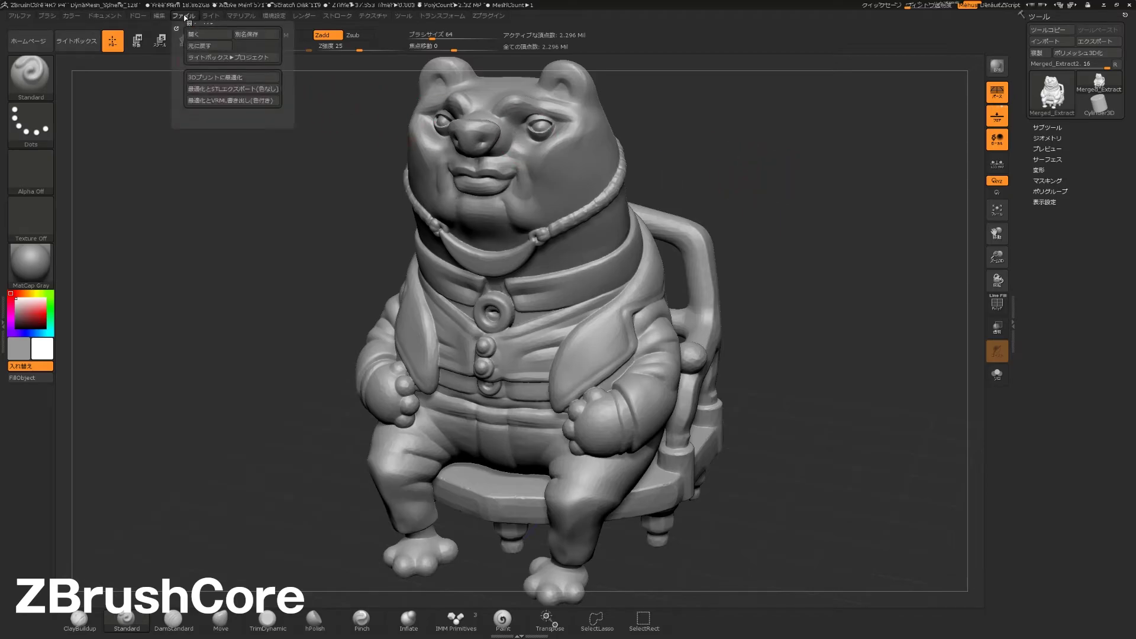
{"action": "left_click", "coordinate": [215, 79]}
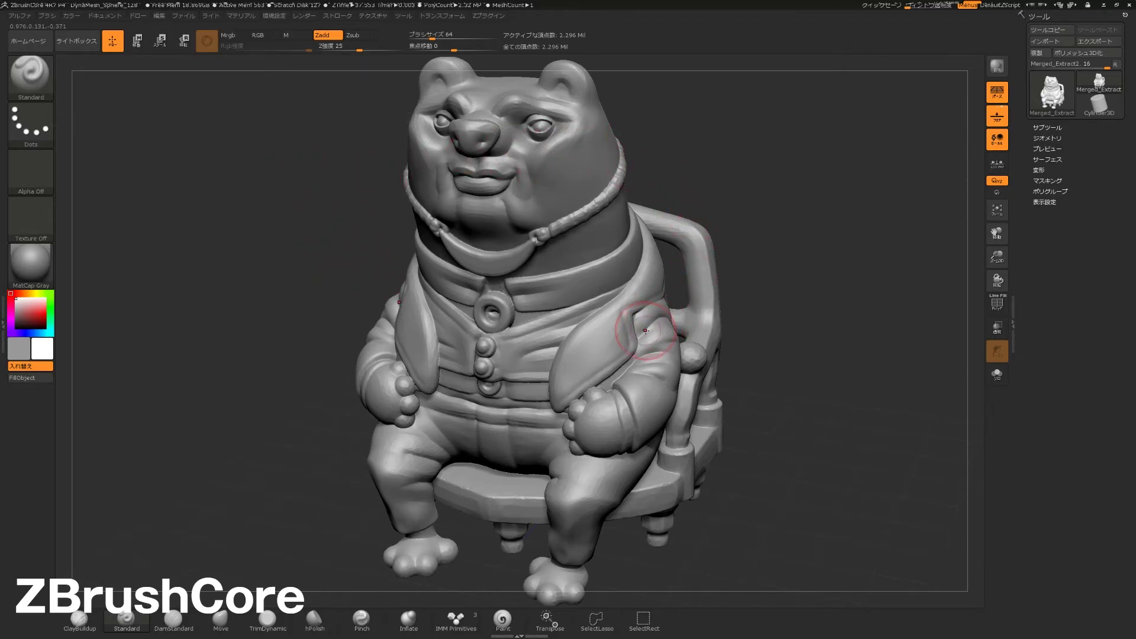
{"action": "left_click", "coordinate": [183, 16]}
{"action": "left_click", "coordinate": [184, 16]}
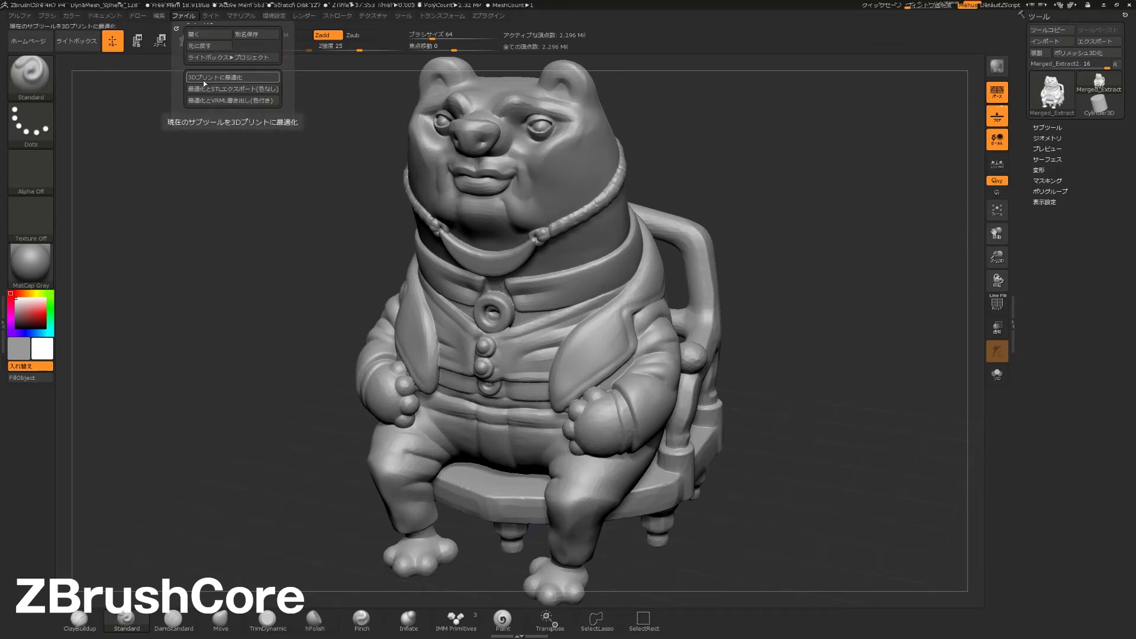
{"action": "key", "text": "shift+f"}
{"action": "left_click", "coordinate": [184, 17]}
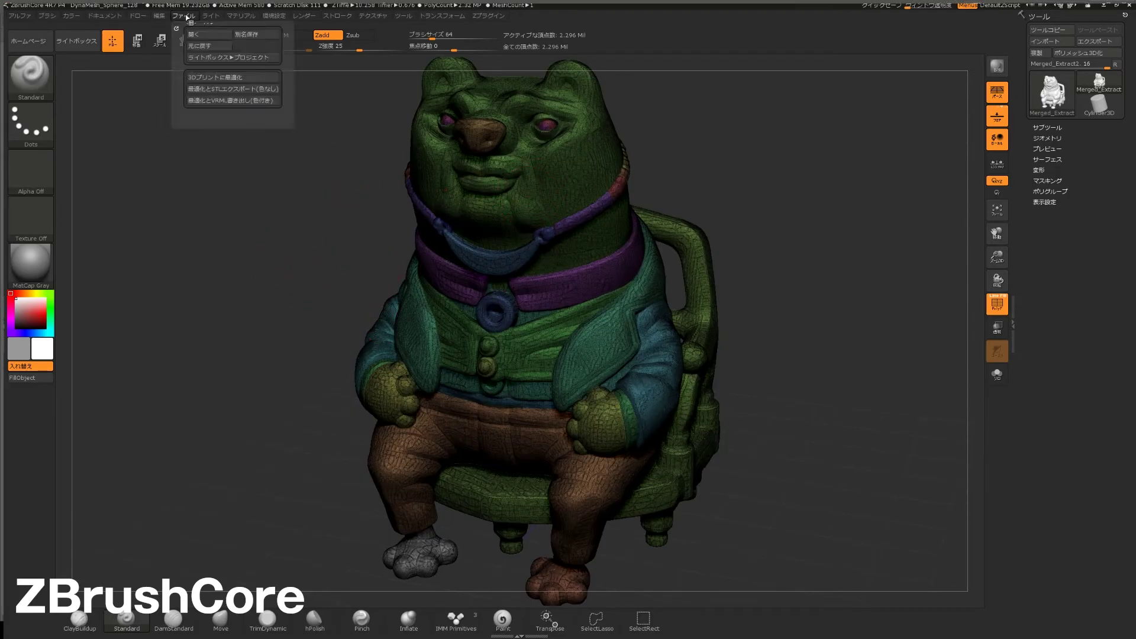
Apply 3Dプリントに最適化 from the File menu, reducing the bear to 100,000 points.
{"action": "left_click", "coordinate": [210, 78]}
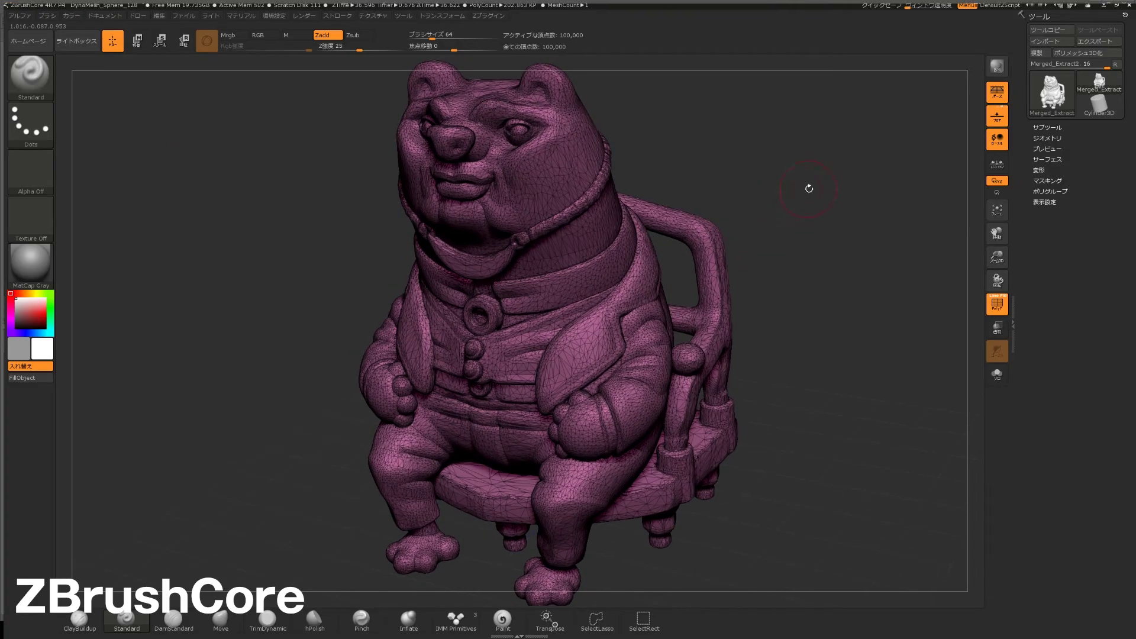
{"action": "mouse_move", "coordinate": [809, 188]}
{"action": "left_mouse_down", "text": "alt"}
{"action": "mouse_move", "coordinate": [822, 194]}
{"action": "mouse_move", "coordinate": [829, 222]}
{"action": "mouse_move", "coordinate": [819, 183]}
{"action": "mouse_move", "coordinate": [835, 279]}
{"action": "left_mouse_up", "text": "alt"}
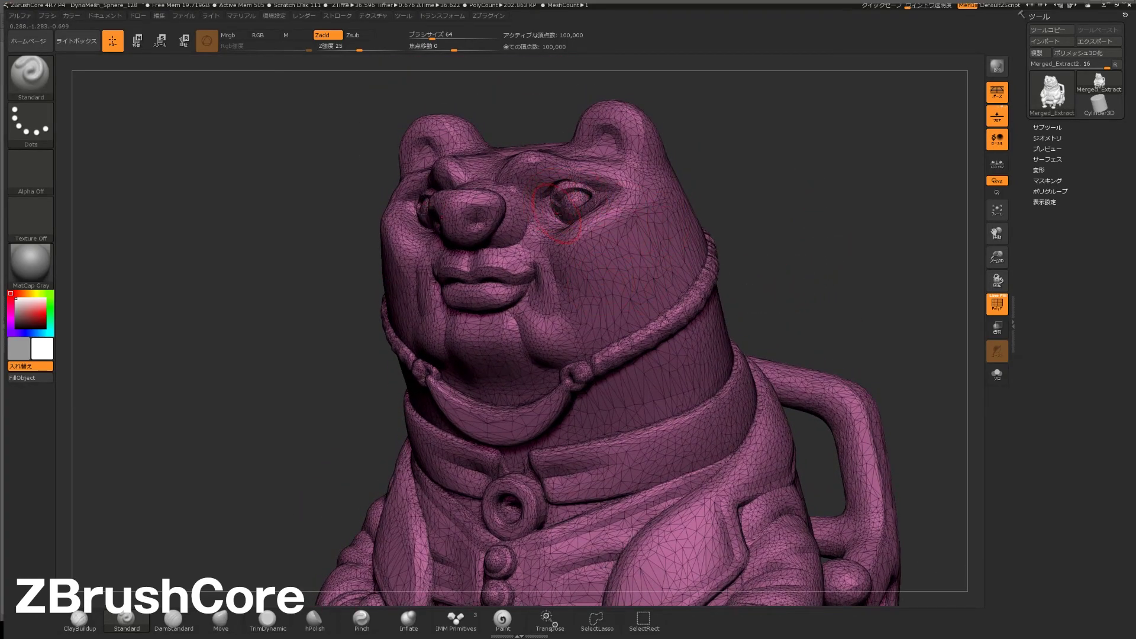
{"action": "mouse_move", "coordinate": [745, 230]}
{"action": "left_mouse_down"}
{"action": "mouse_move", "coordinate": [802, 226]}
{"action": "mouse_move", "coordinate": [804, 252]}
{"action": "left_mouse_up"}
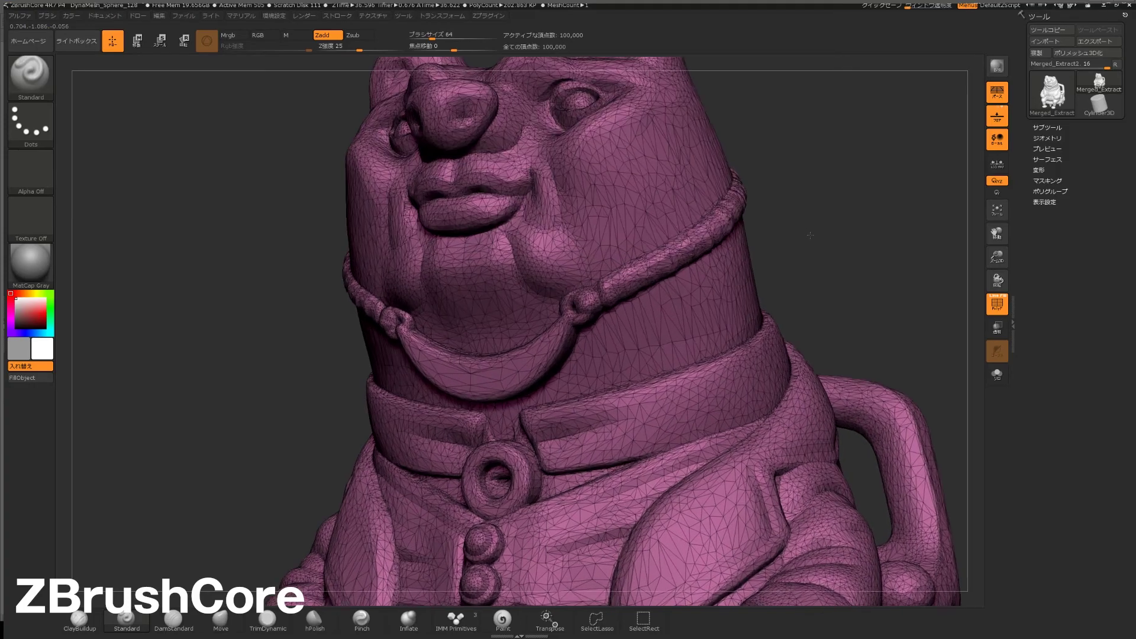
{"action": "mouse_move", "coordinate": [829, 306]}
{"action": "left_mouse_down"}
{"action": "mouse_move", "coordinate": [805, 227]}
{"action": "mouse_move", "coordinate": [829, 233]}
{"action": "mouse_move", "coordinate": [815, 224]}
{"action": "left_mouse_up"}
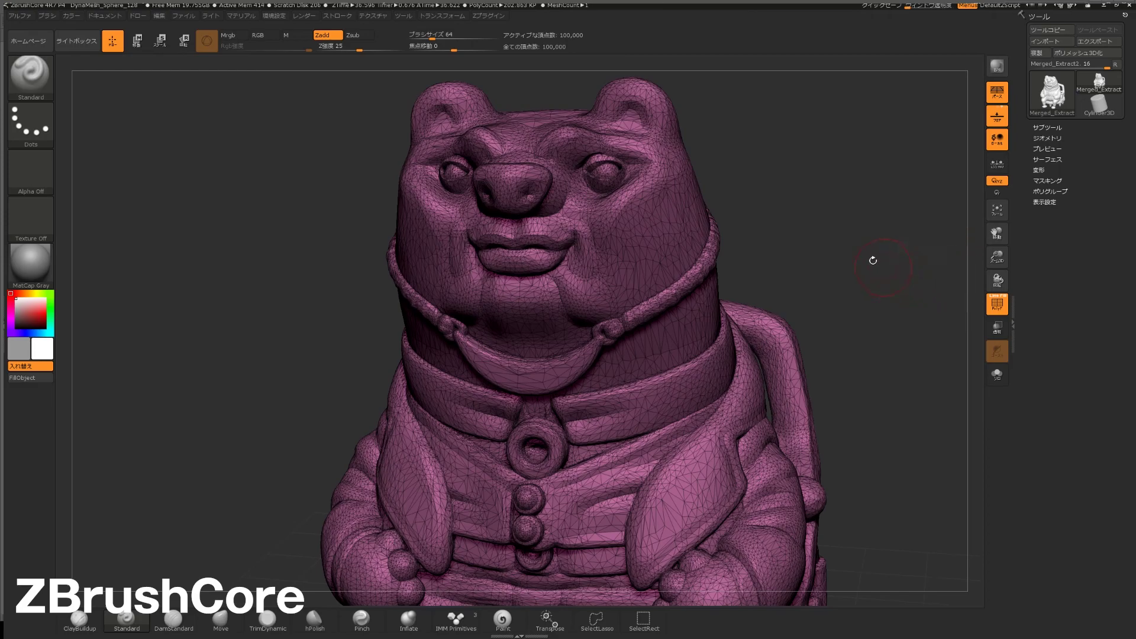
{"action": "left_click_drag", "start_coordinate": [872, 256], "coordinate": [841, 253]}
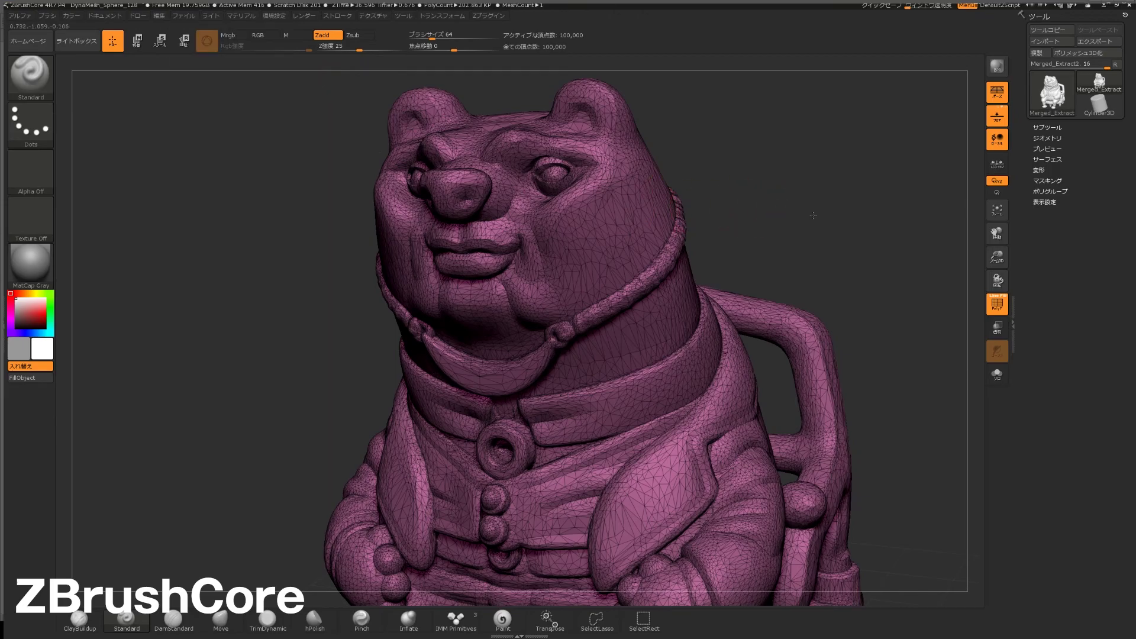
{"action": "left_click_drag", "start_coordinate": [777, 210], "coordinate": [811, 220]}
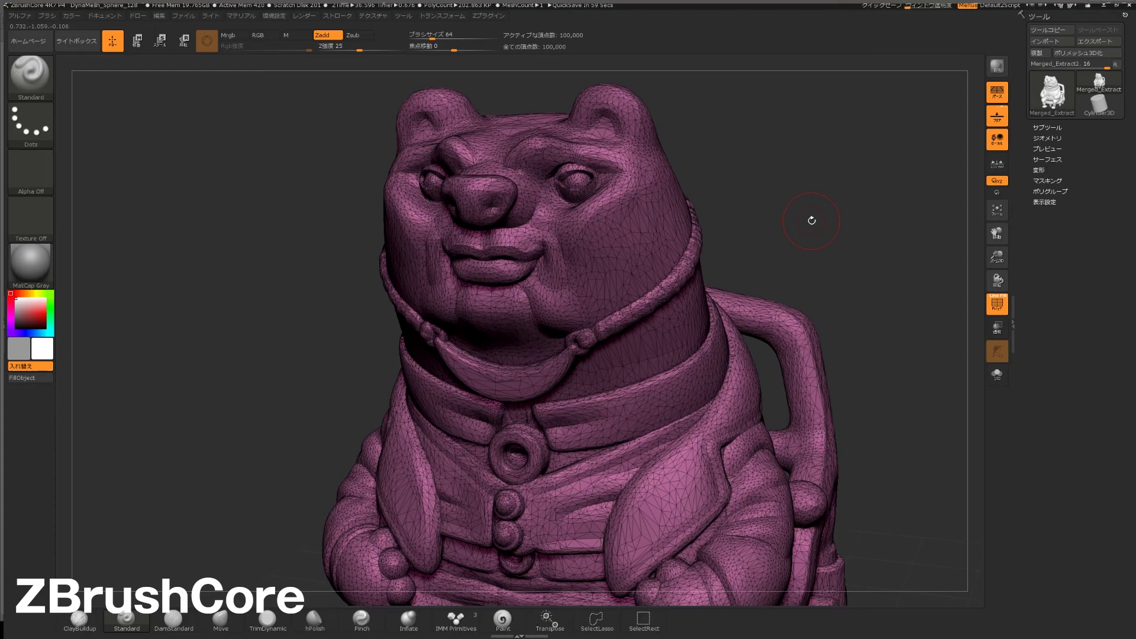
{"action": "left_click_drag", "start_coordinate": [778, 215], "coordinate": [699, 215]}
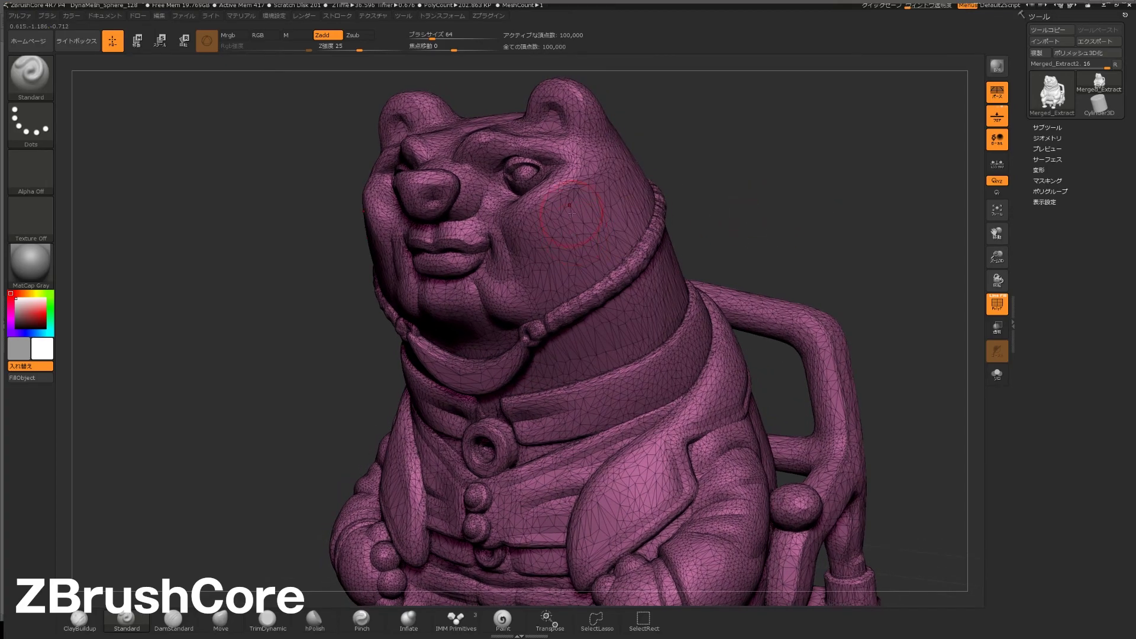
{"action": "left_click_drag", "start_coordinate": [704, 173], "coordinate": [708, 201]}
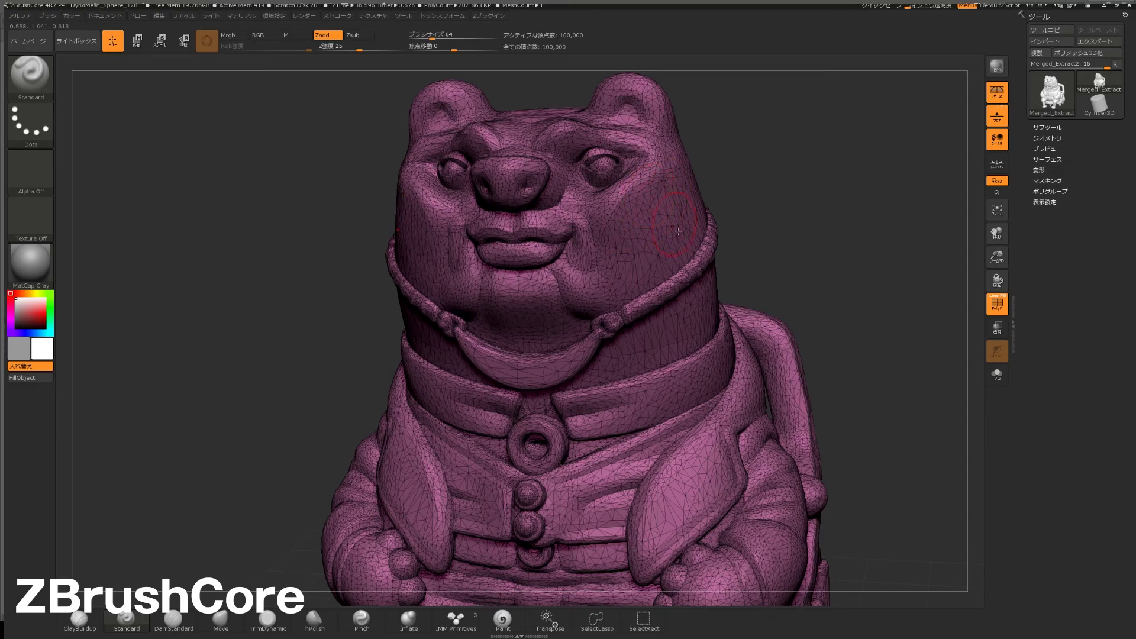
{"action": "left_click_drag", "start_coordinate": [746, 213], "coordinate": [767, 227]}
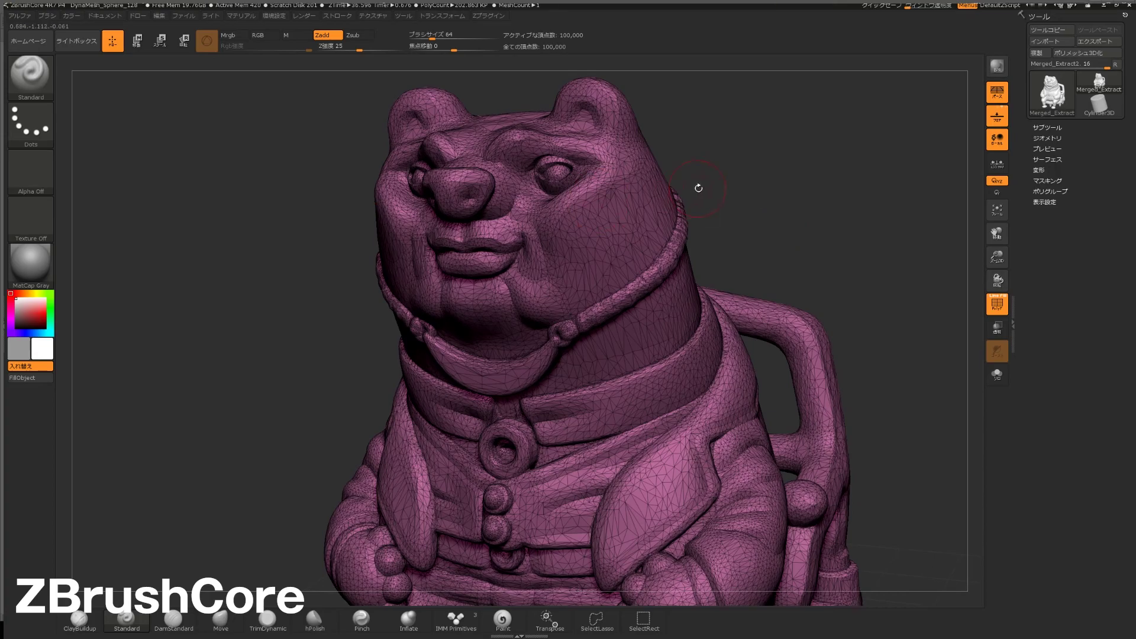
{"action": "left_click_drag", "start_coordinate": [698, 190], "coordinate": [705, 187]}
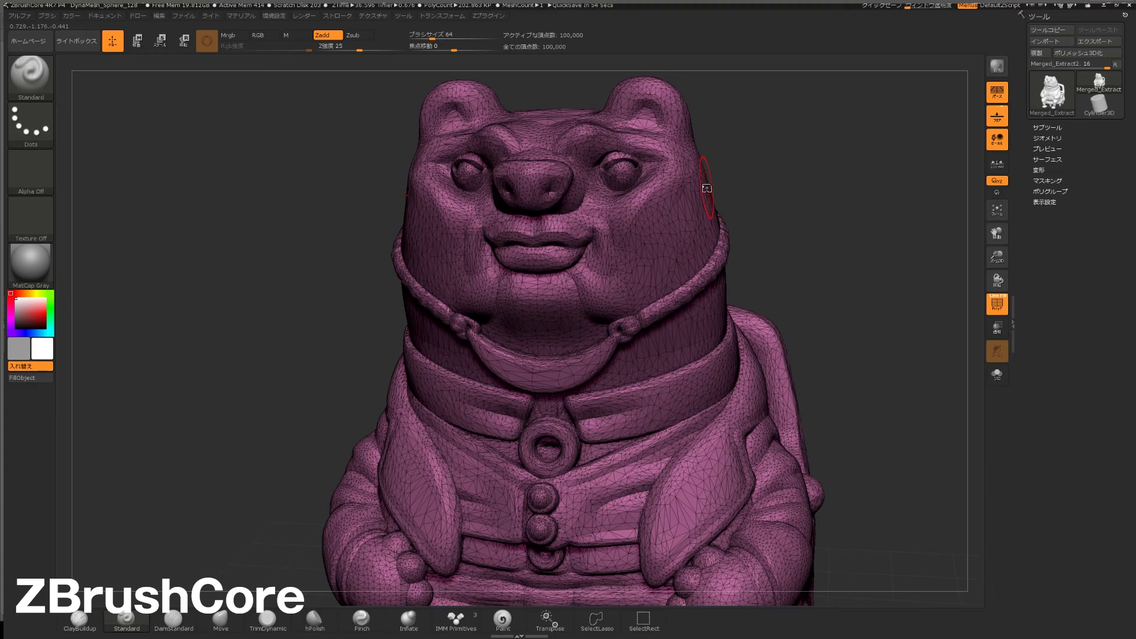
{"action": "left_click_drag", "start_coordinate": [815, 222], "coordinate": [808, 223]}
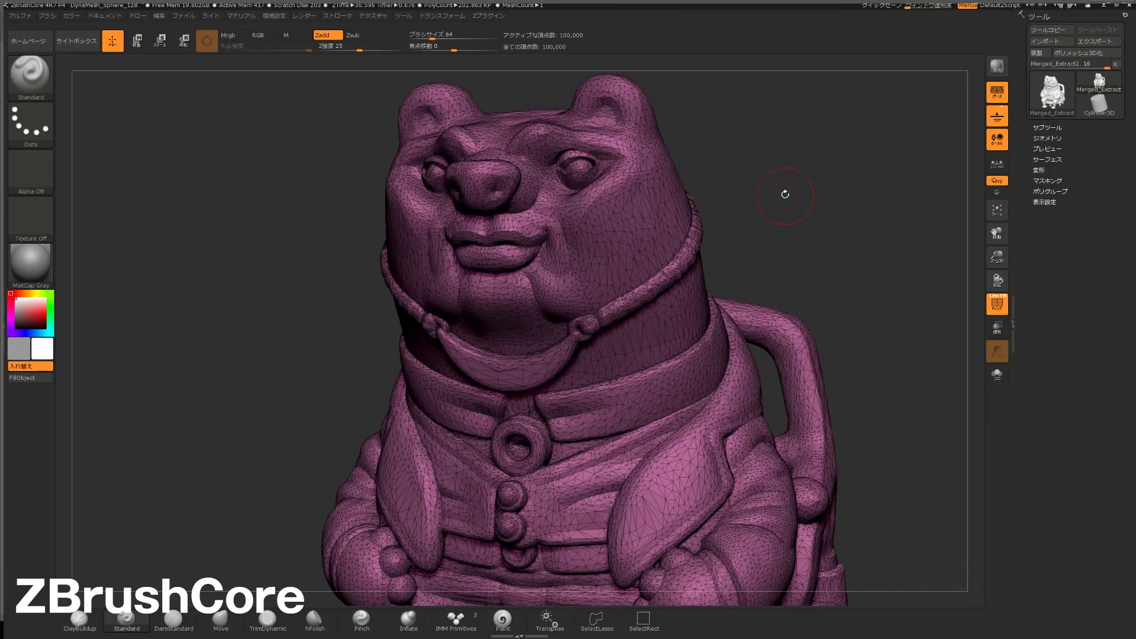
{"action": "key", "text": "shift"}
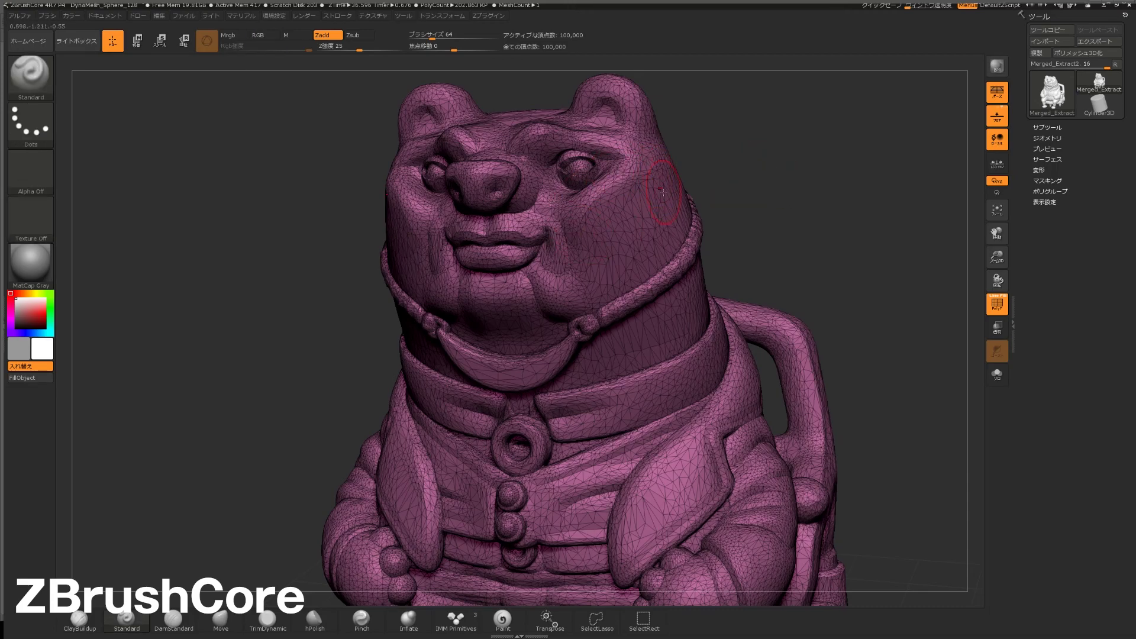
{"action": "mouse_move", "coordinate": [738, 216]}
{"action": "left_mouse_down"}
{"action": "mouse_move", "coordinate": [767, 230]}
{"action": "mouse_move", "coordinate": [775, 255]}
{"action": "mouse_move", "coordinate": [758, 226]}
{"action": "left_mouse_up"}
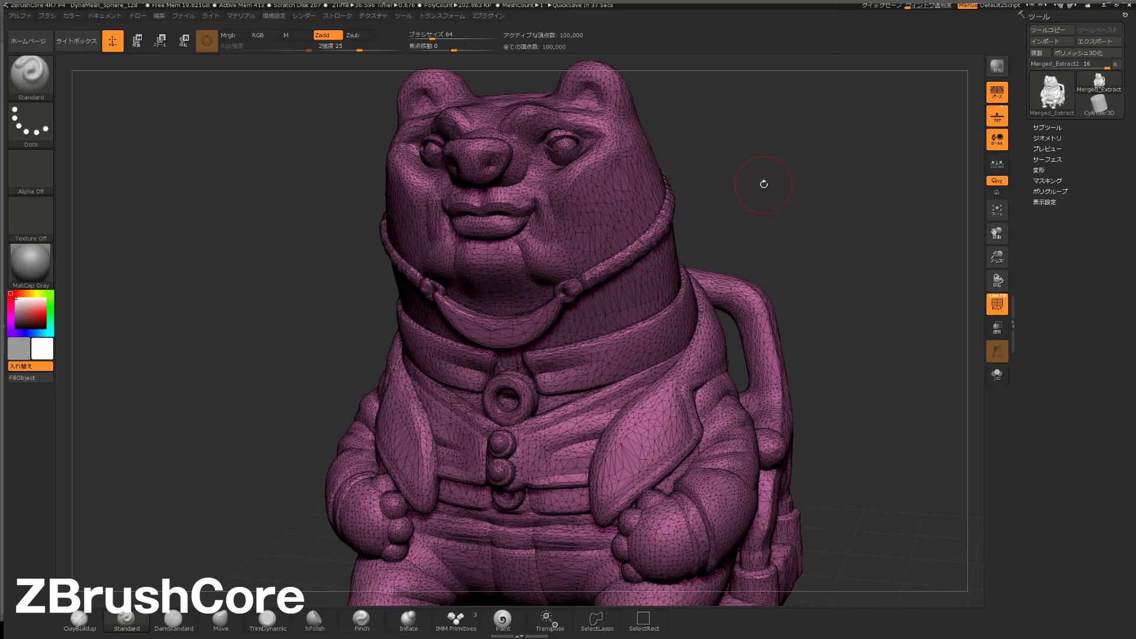
{"action": "left_click_drag", "start_coordinate": [761, 182], "coordinate": [767, 191]}
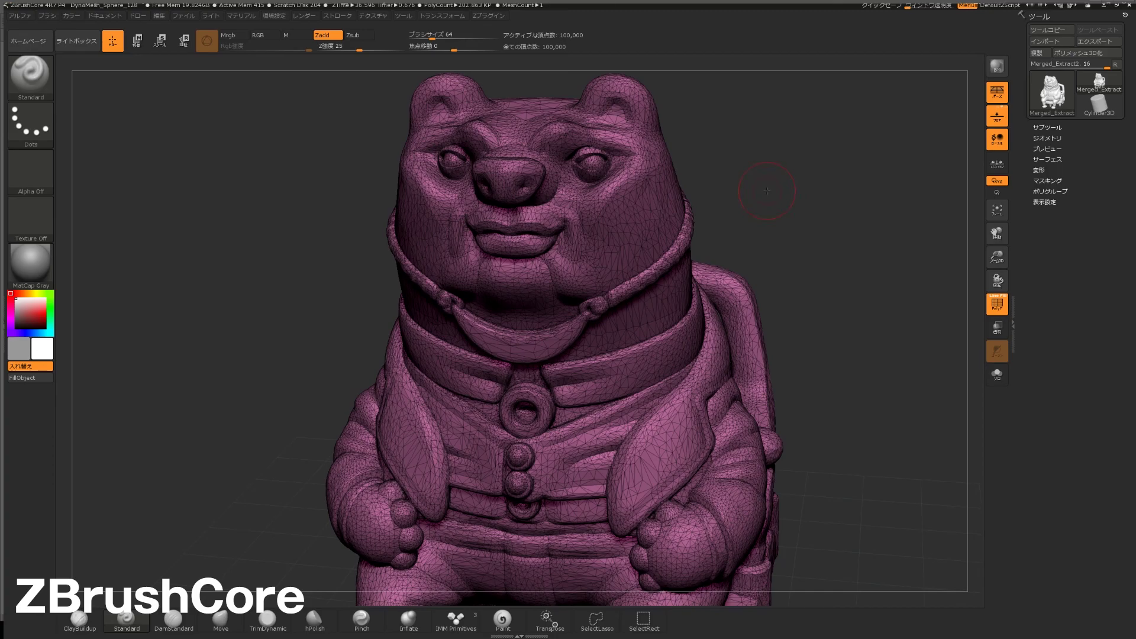